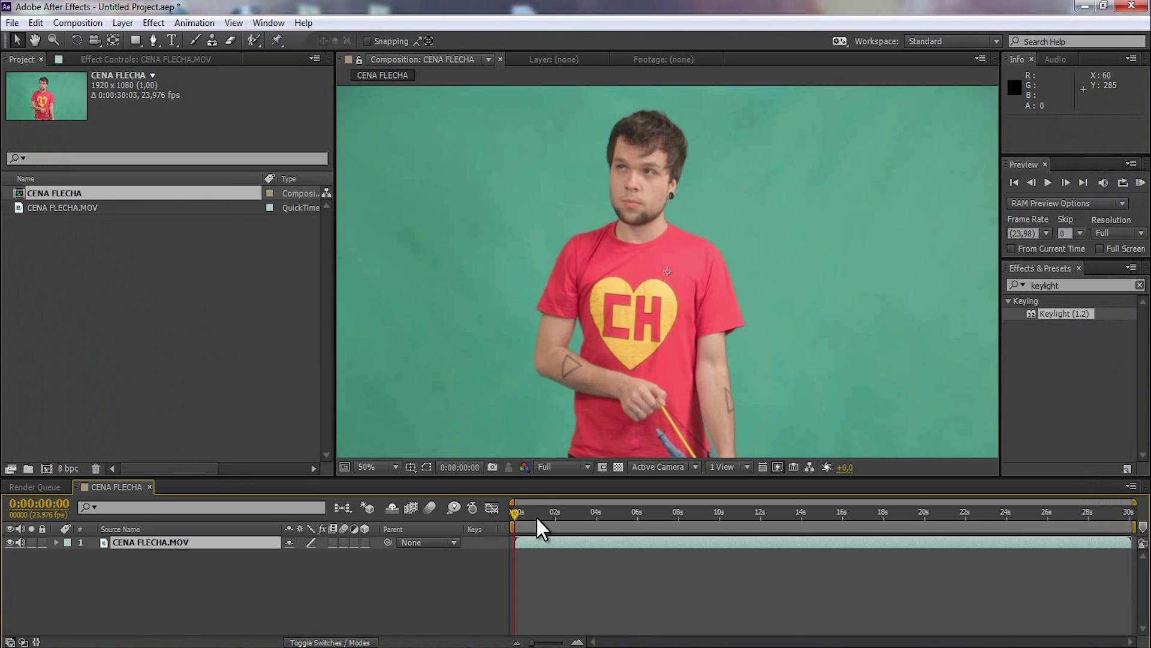
Step: Trim the end of the CENA FLECHA.MOV layer to 0:00:02:18 in the timeline
left_click_drag(536, 513, 1056, 508)
scroll(833, 324, "down", 1)
left_click_drag(517, 544, 1008, 557)
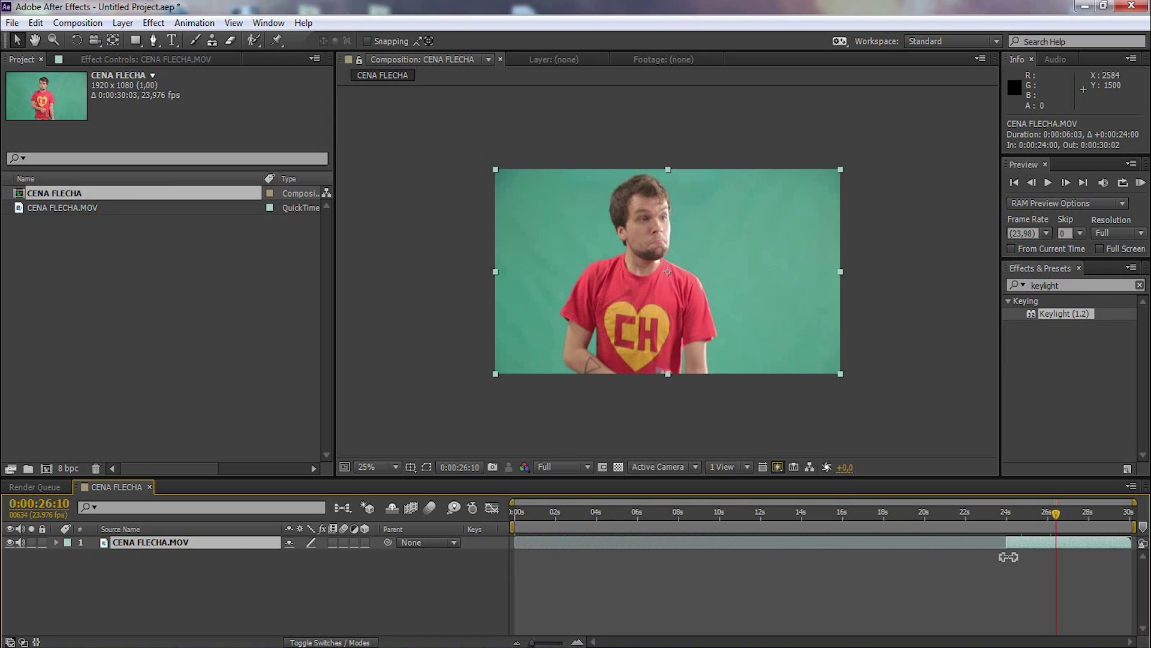
left_click_drag(1078, 542, 549, 554)
left_click_drag(528, 514, 570, 504)
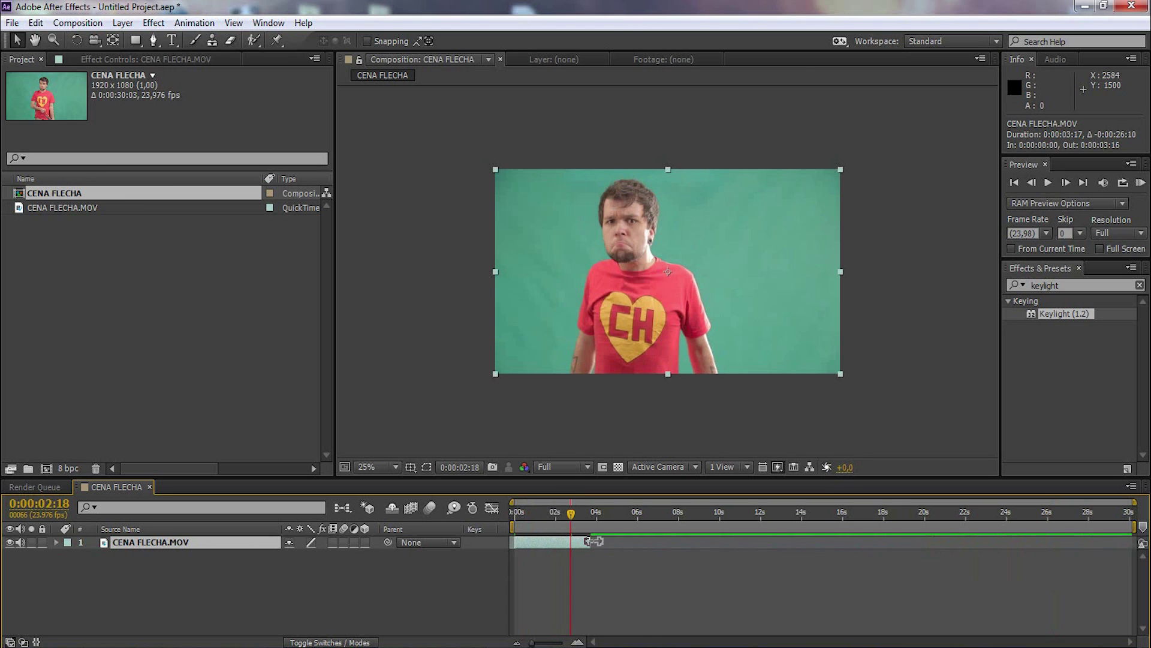
Step: Find the Color Key effect and apply it to the footage, with the composition view set to Fit
left_click(642, 403)
key("period")
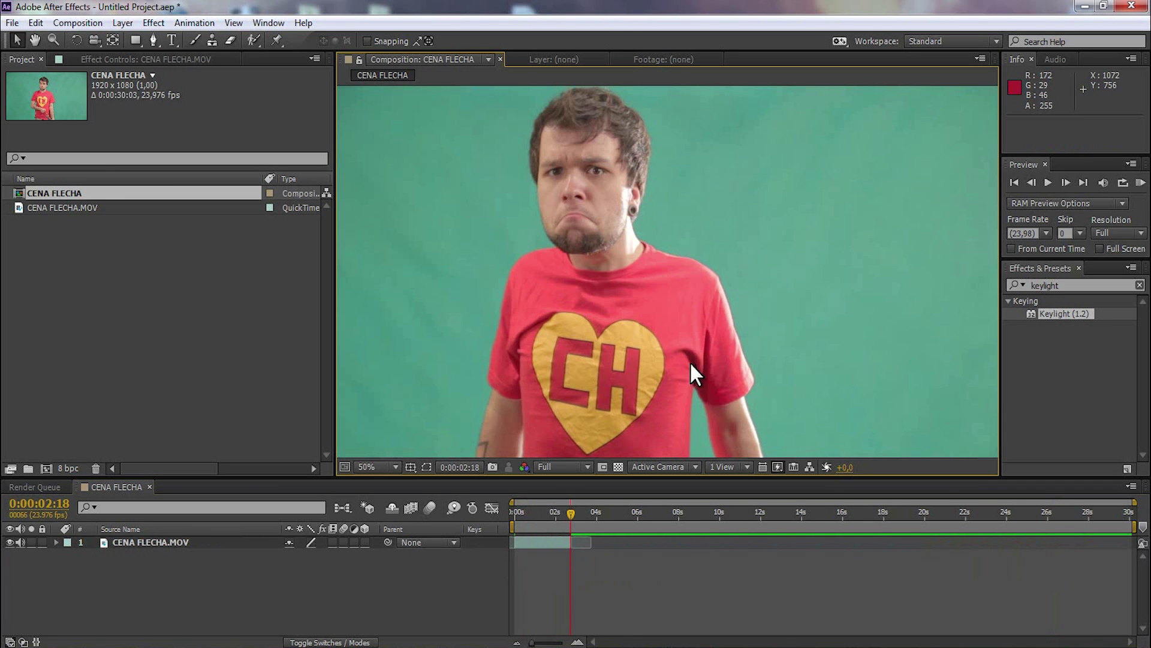
left_click(393, 466)
left_click(402, 196)
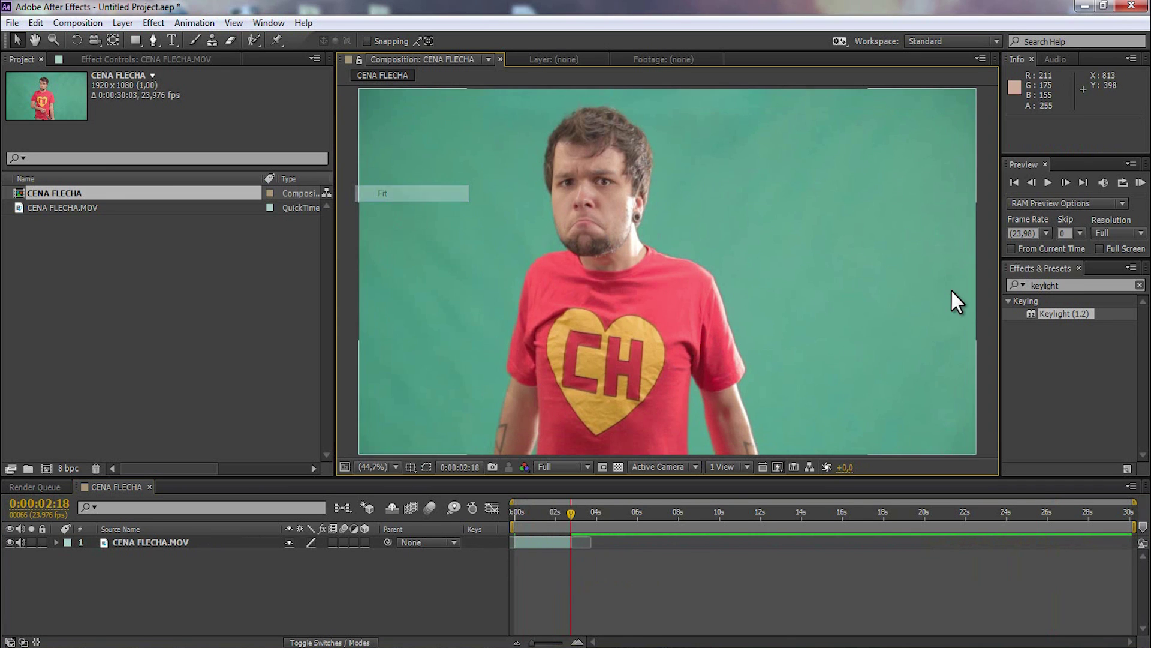
left_click(1140, 285)
left_click(1015, 284)
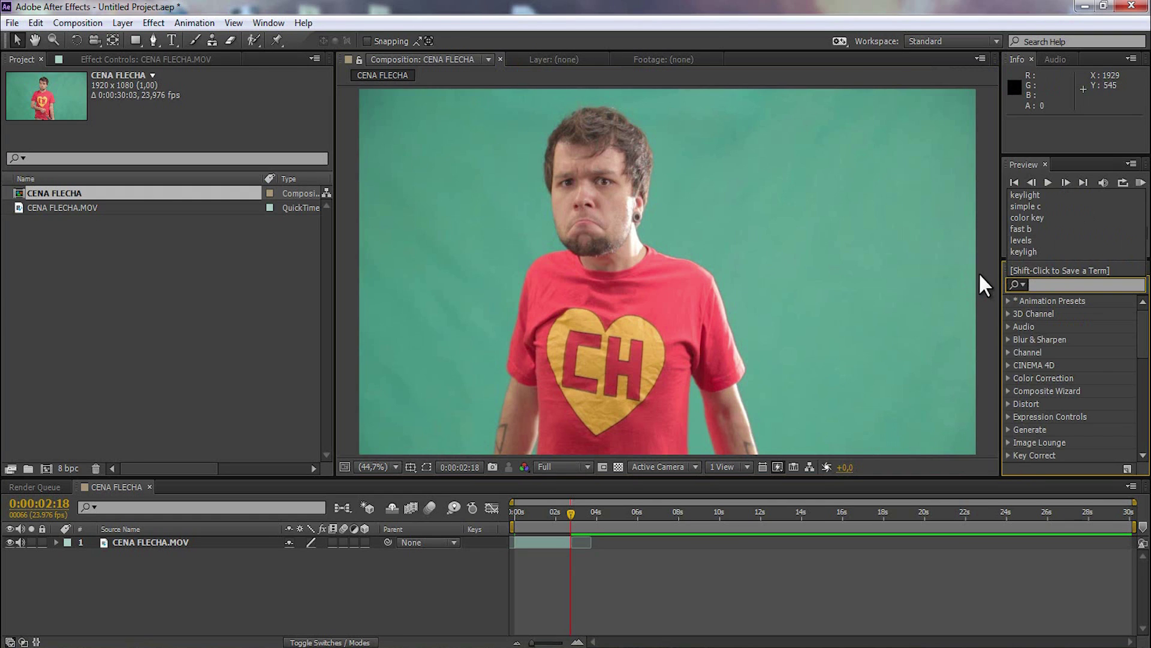
type("color key")
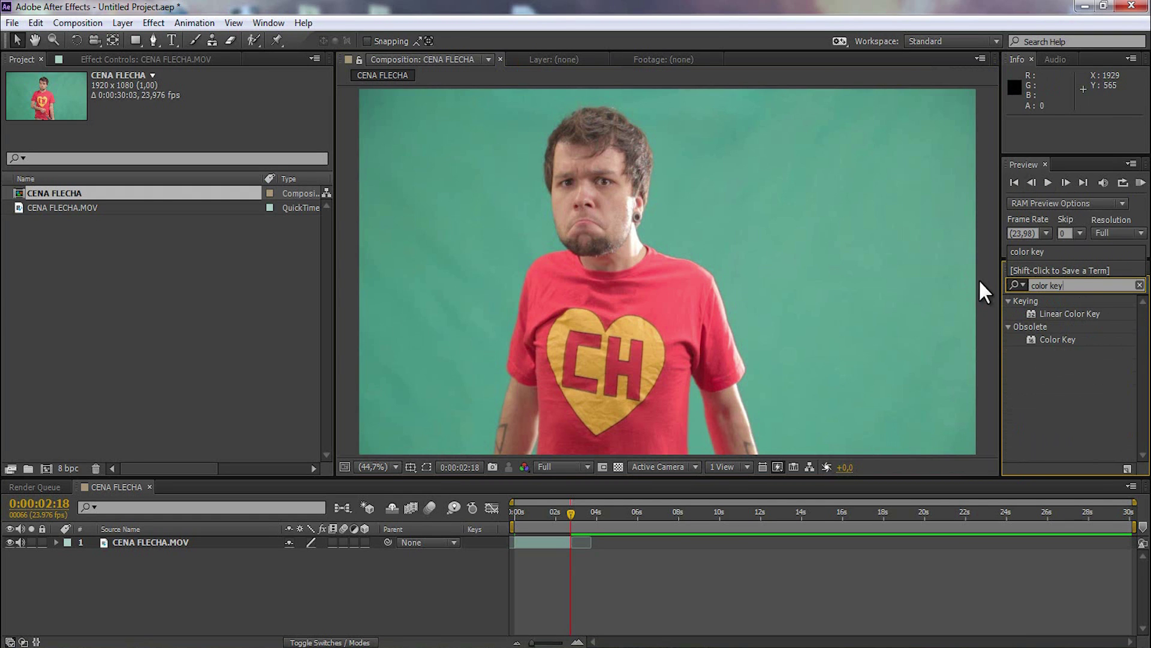
left_click_drag(1073, 344, 609, 342)
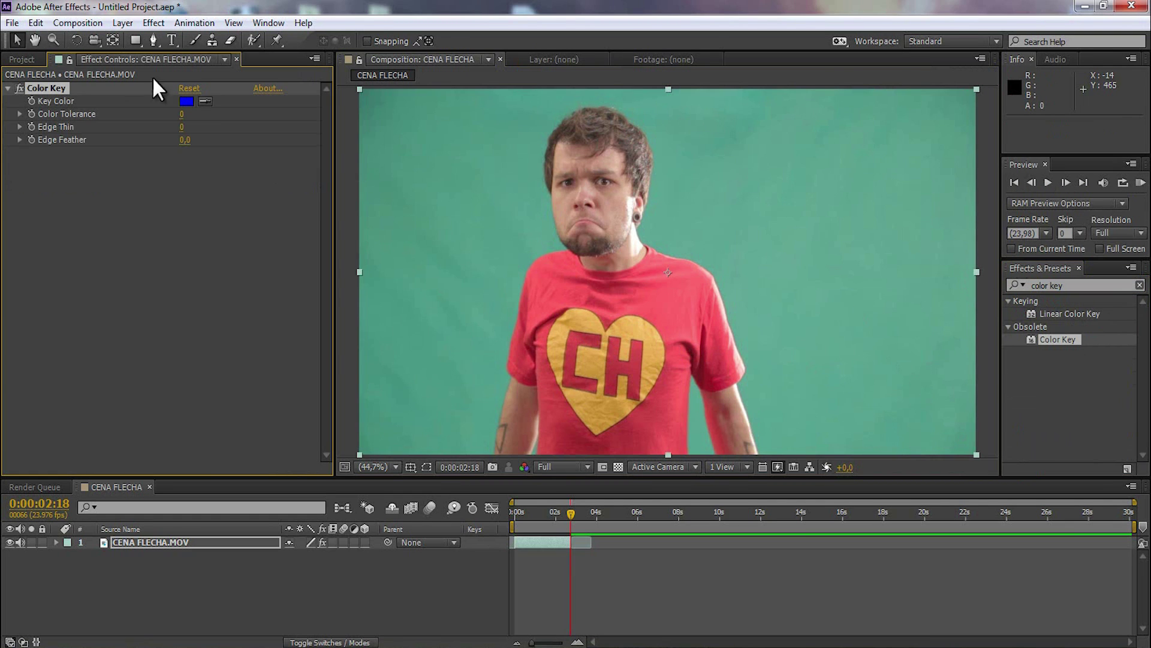
Step: Sample the green backdrop beside the actor as the Key Color and set the Color Tolerance to 30
left_click(204, 101)
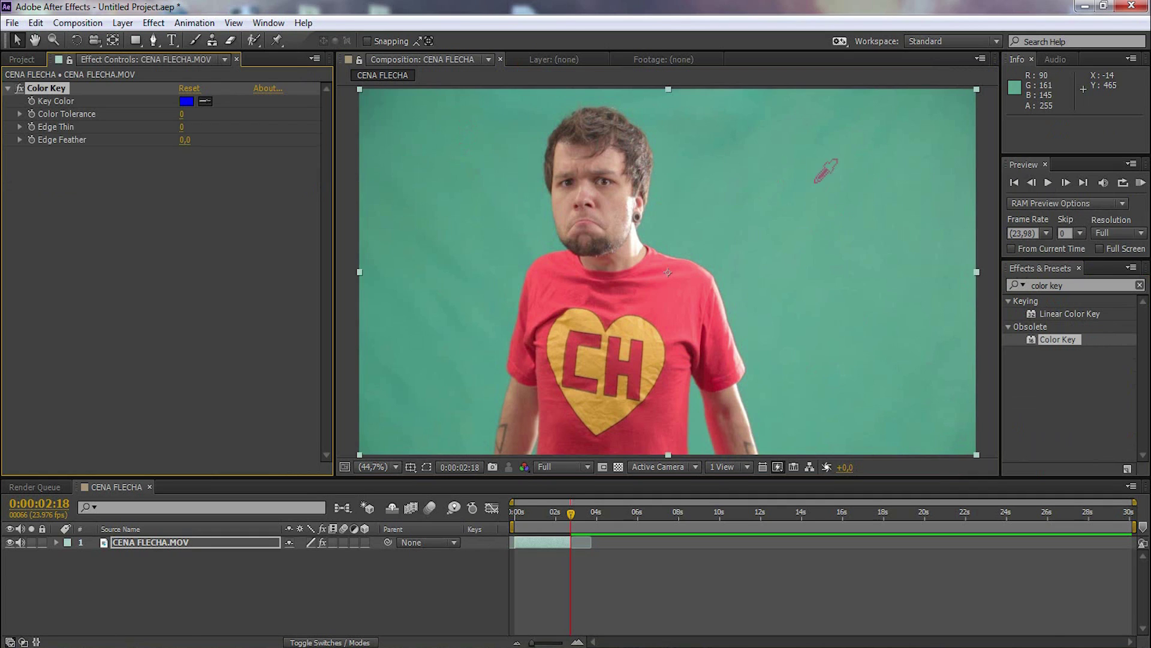
left_click(791, 184)
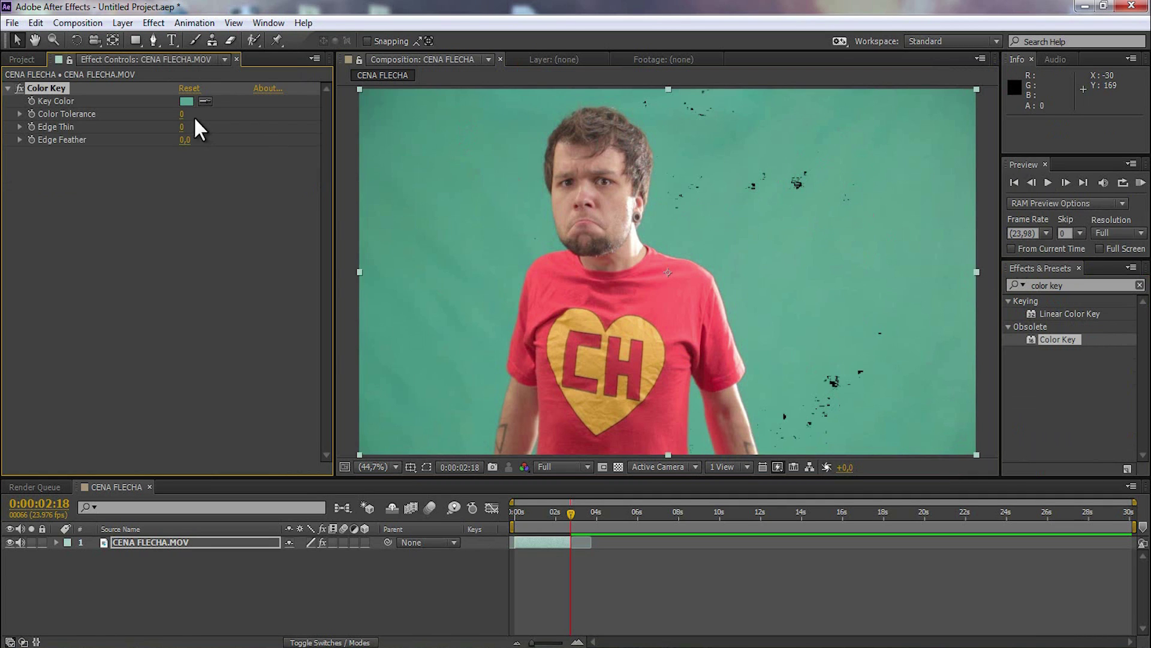
type("30")
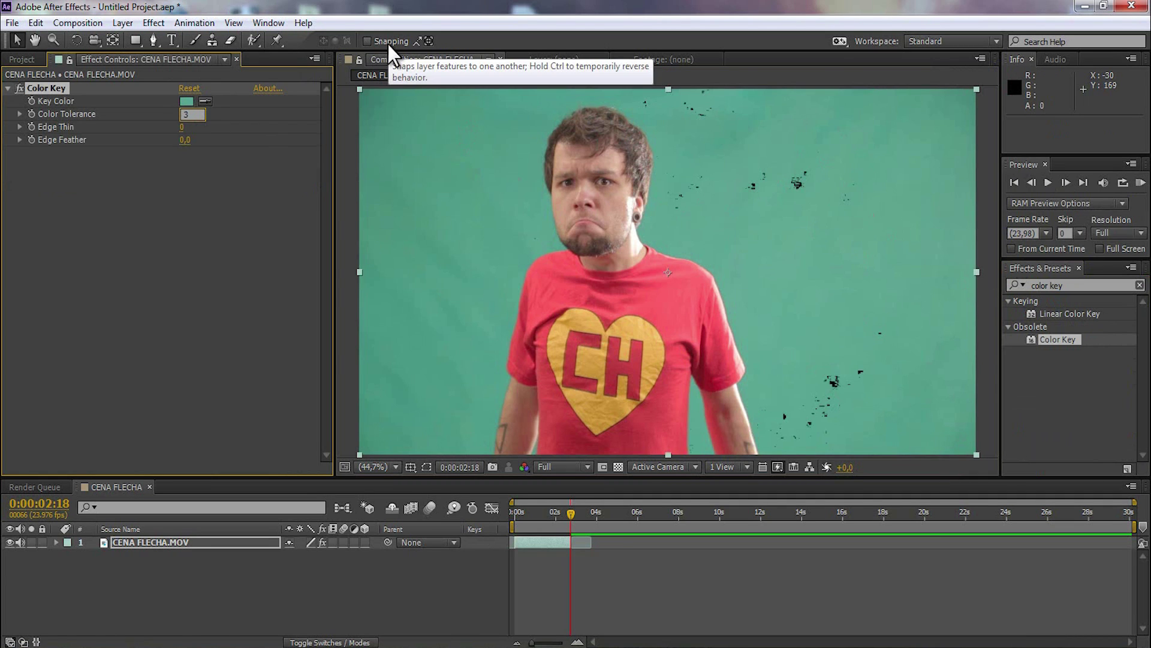
key("Return")
Step: Duplicate the Color Key effect and sample the leftover darker green in the frame's upper-left corner as the copy's Key Color
left_click(49, 87)
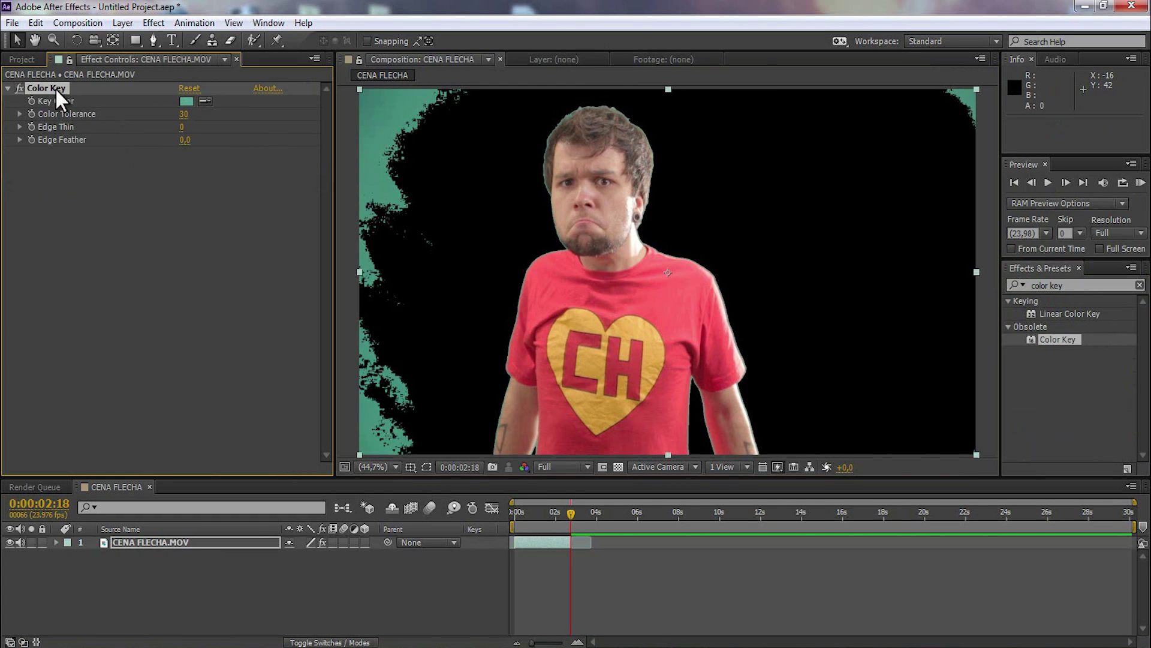
key("ctrl+d")
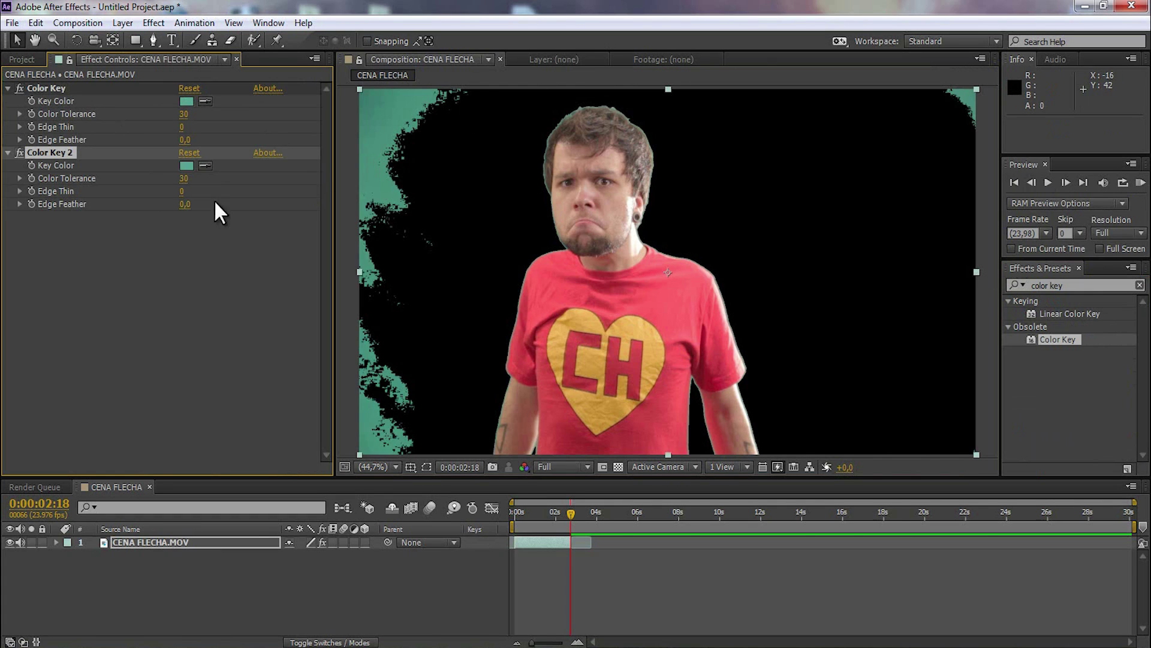
left_click(205, 165)
left_click(379, 108)
Step: Examine the keyed edges around the actor's arms and bow up close at 0:00:01:00
left_click_drag(567, 514, 536, 516)
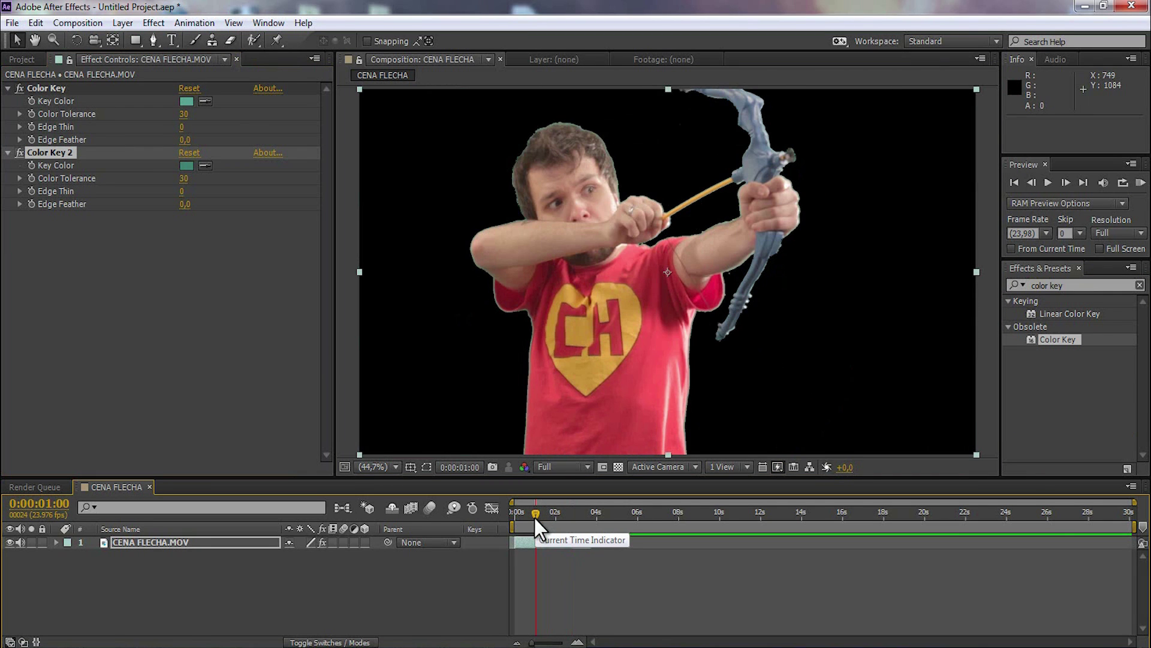
key("period")
key("period")
key("period")
key("period")
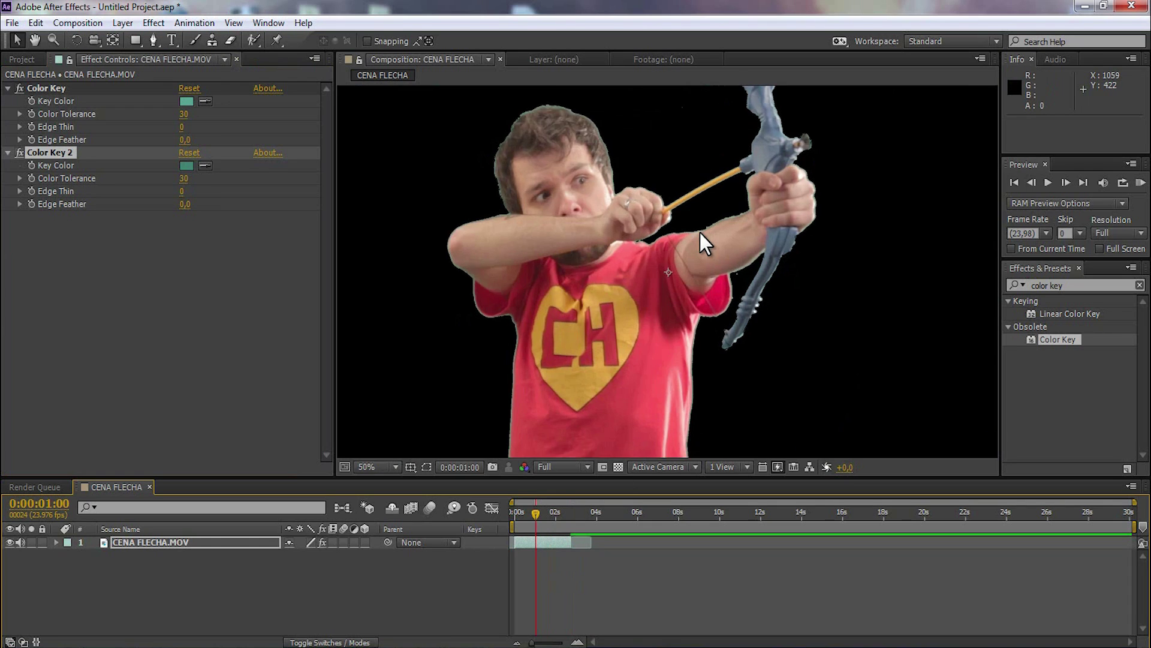
key("h")
left_click_drag(638, 263, 678, 300)
key("v")
key("comma")
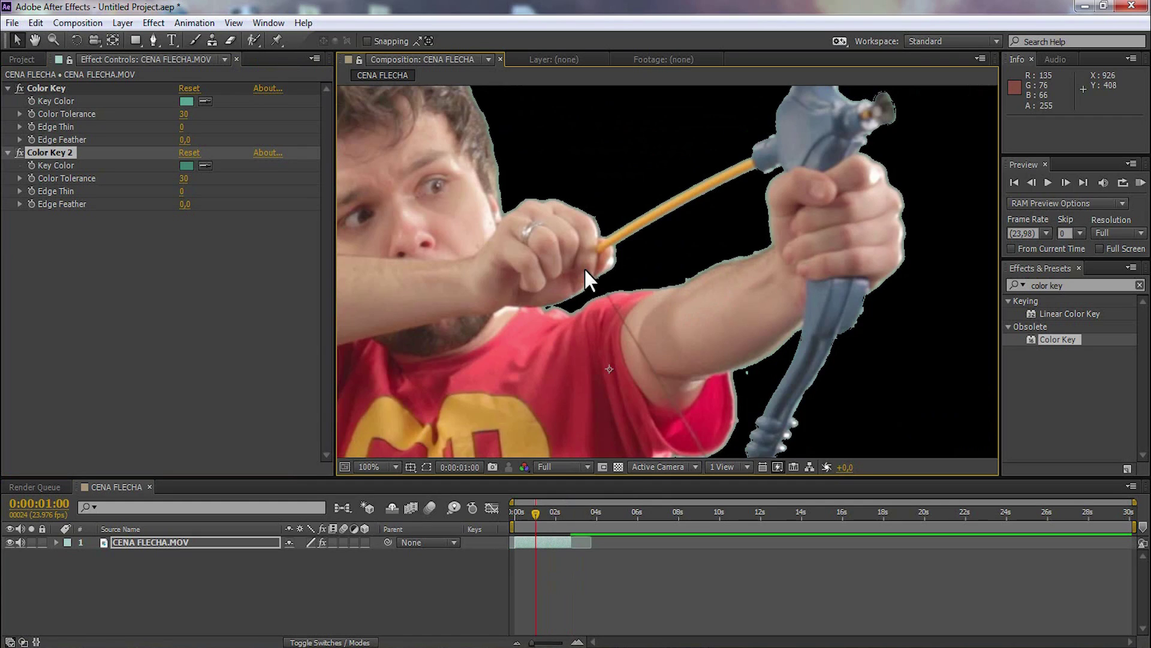
key("comma")
Step: Apply the Simple Choker effect to the footage and set Choke Matte to -100
left_click(1080, 286)
type("sim")
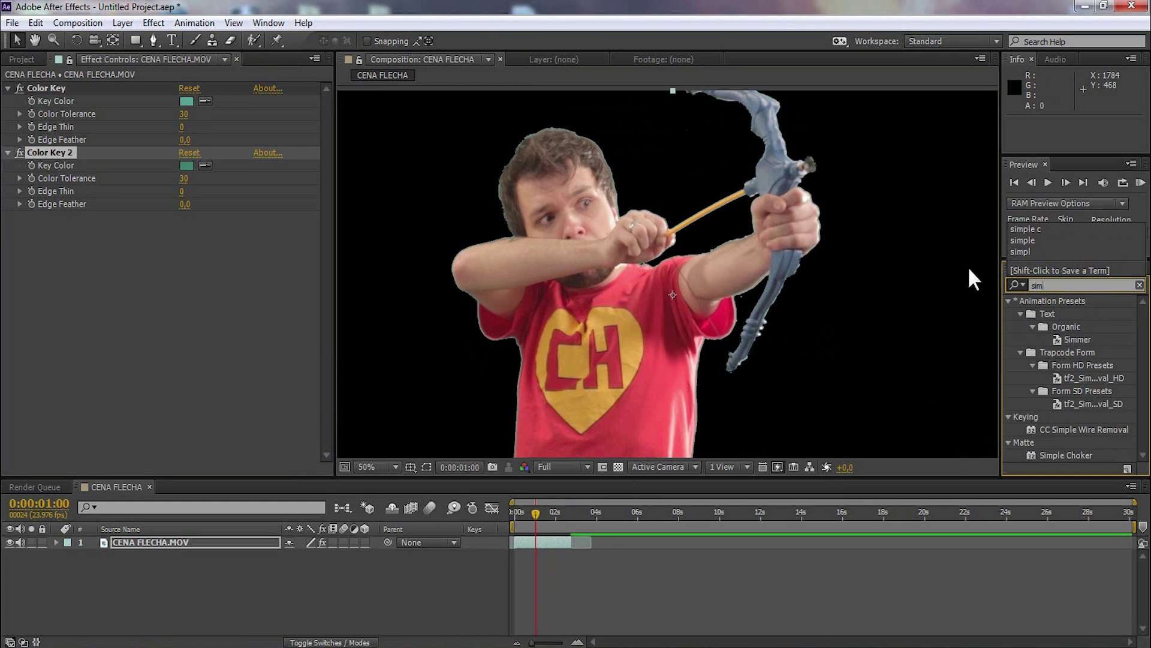
type("ple choker")
left_click_drag(1069, 317, 273, 287)
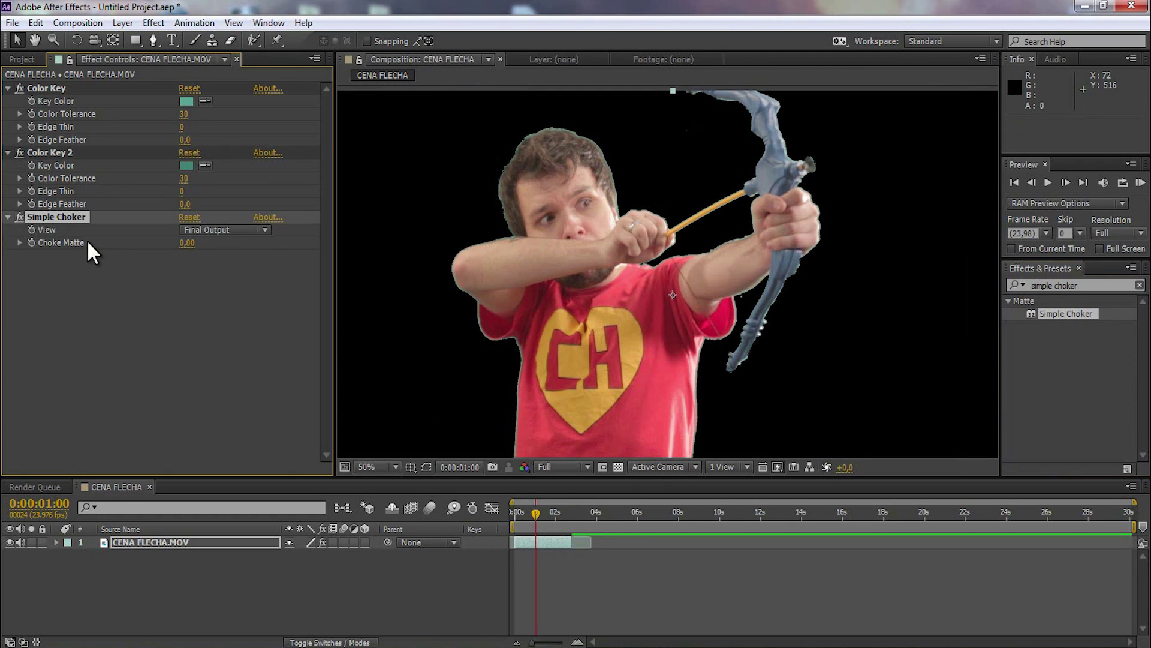
left_click_drag(184, 243, 83, 264)
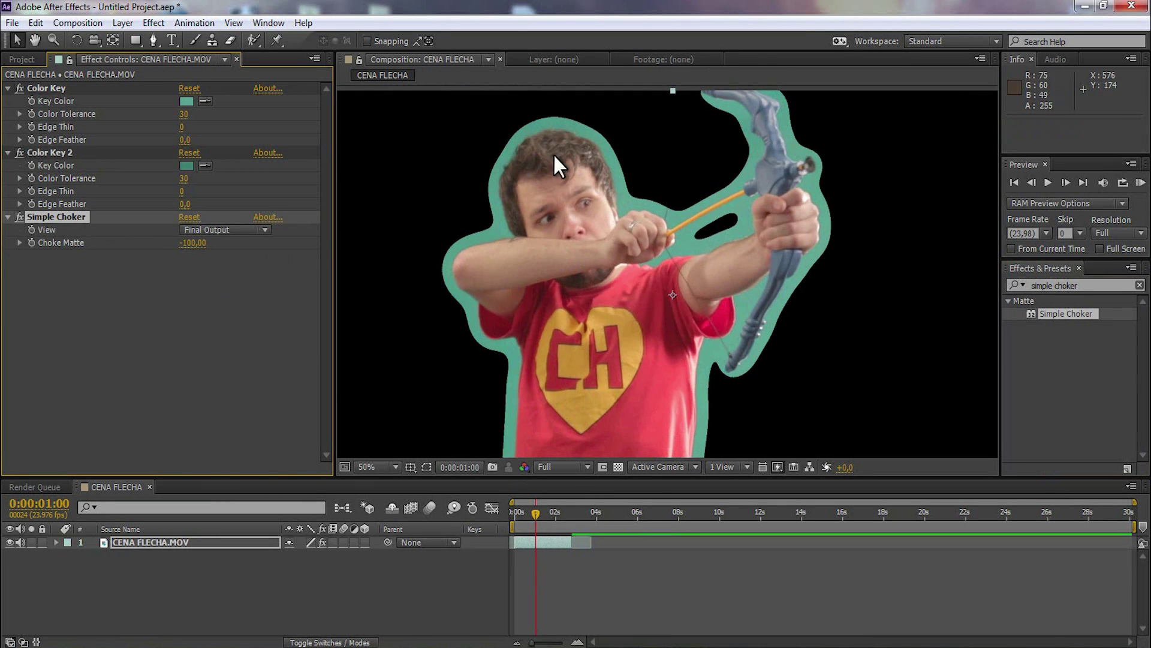
Step: Apply Keylight (1.2) to the footage and sample the green fringe around the actor as the Screen Colour
left_click(1074, 286)
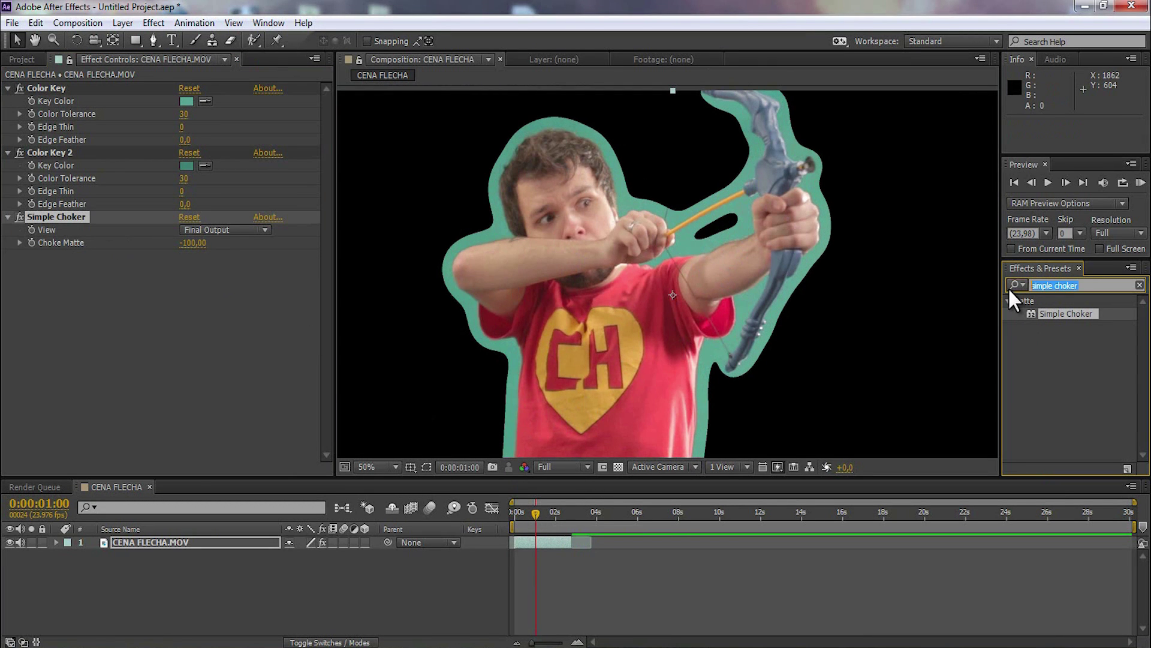
type("keylight")
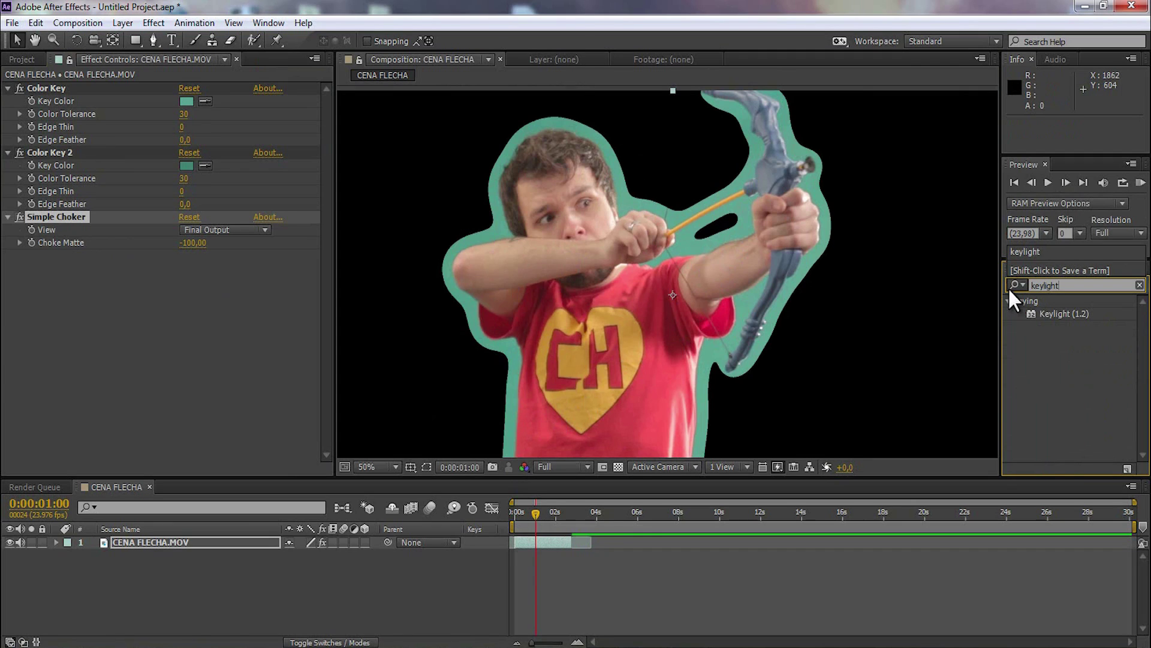
left_click_drag(1078, 310, 606, 334)
left_click(204, 312)
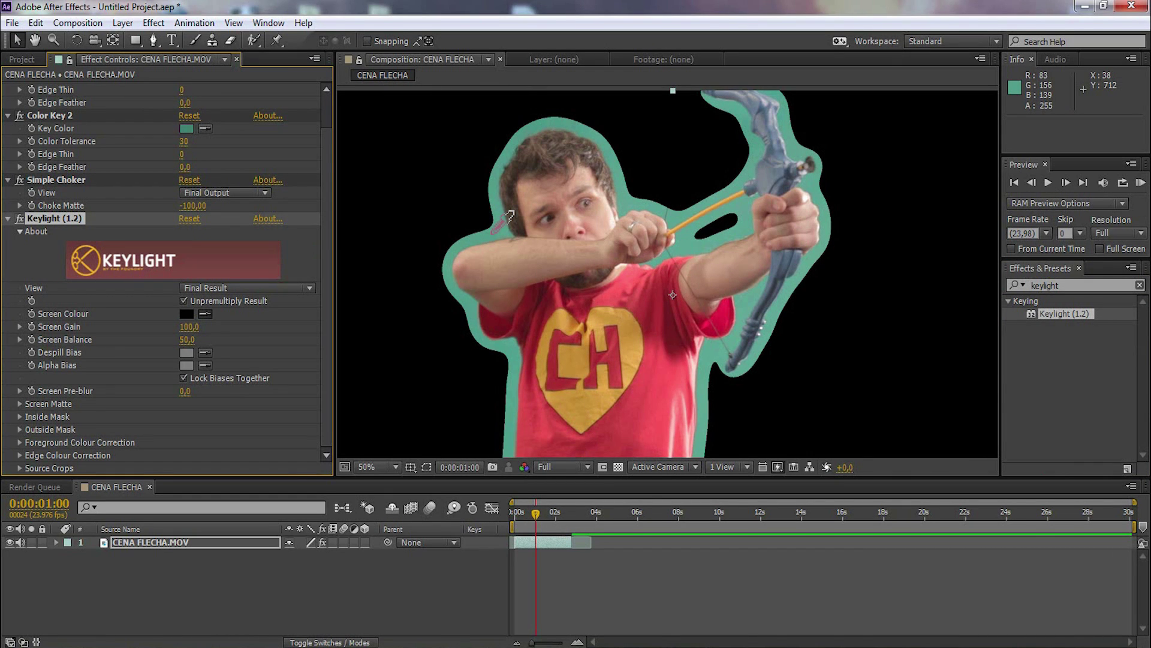
left_click(493, 233)
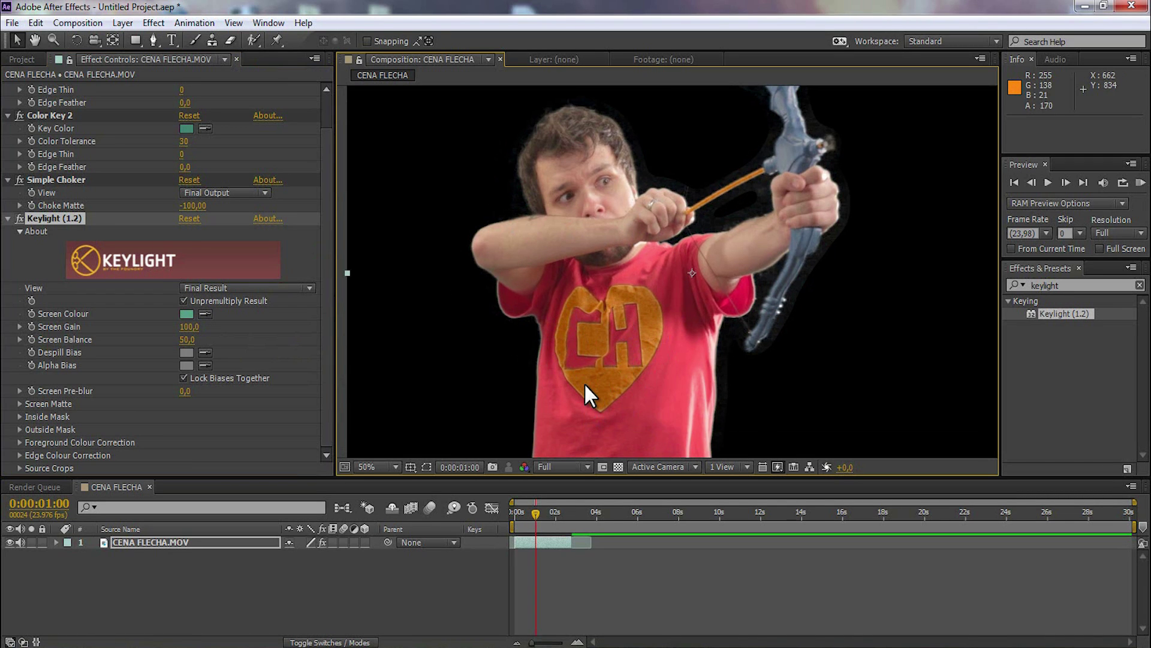
Step: Set Keylight's Screen Balance to 0 and switch its view to Screen Matte to inspect the matte
left_click_drag(187, 340, 153, 345)
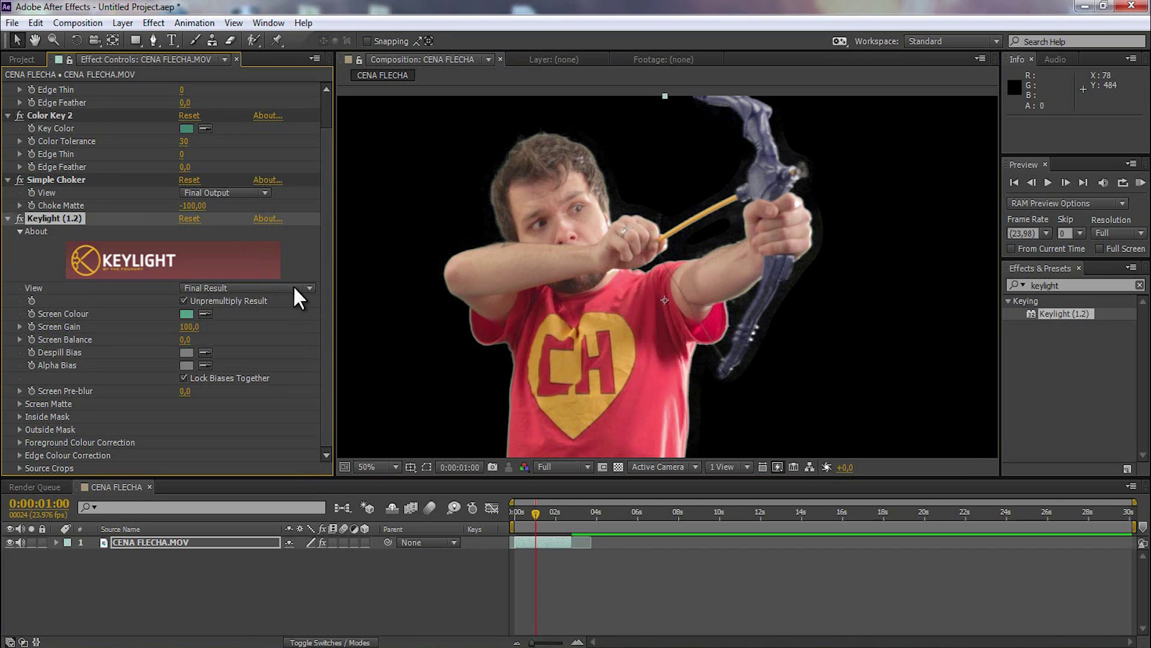
left_click(293, 290)
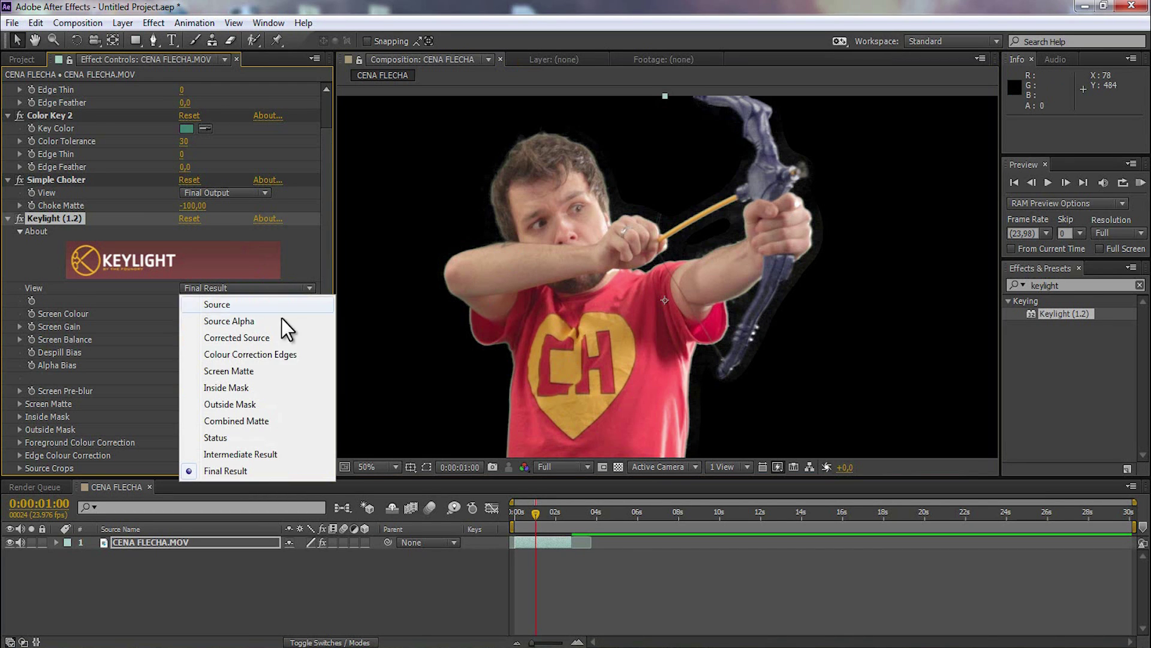
left_click(248, 369)
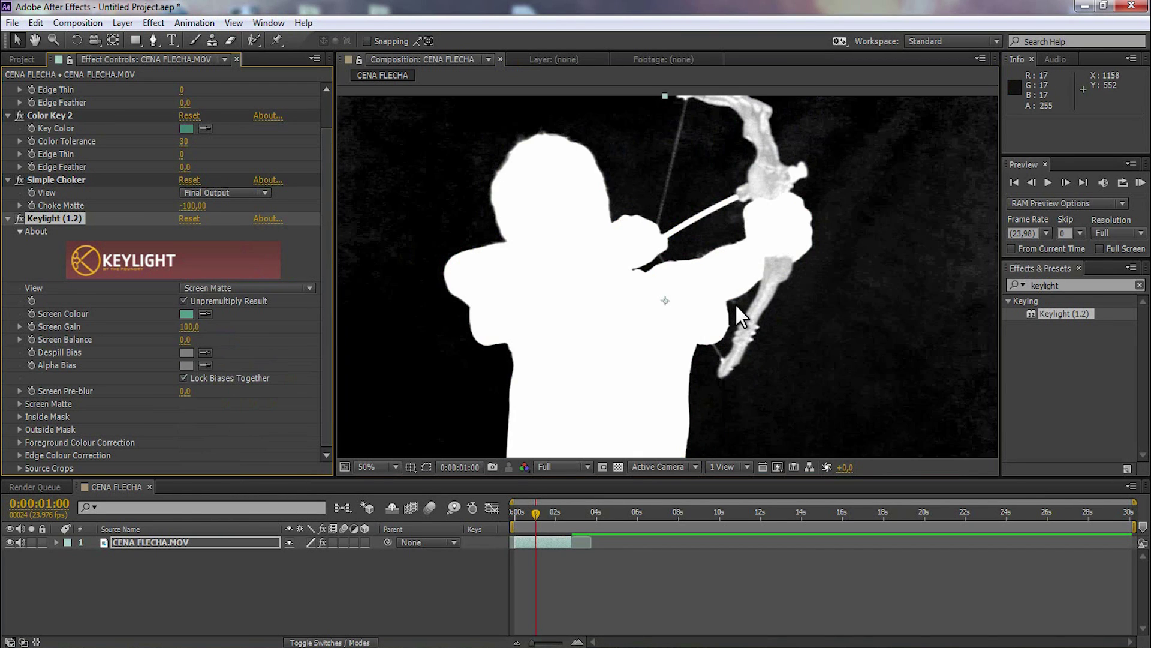
key("comma")
scroll(684, 324, "up", 2)
key("space")
left_click_drag(580, 340, 583, 332)
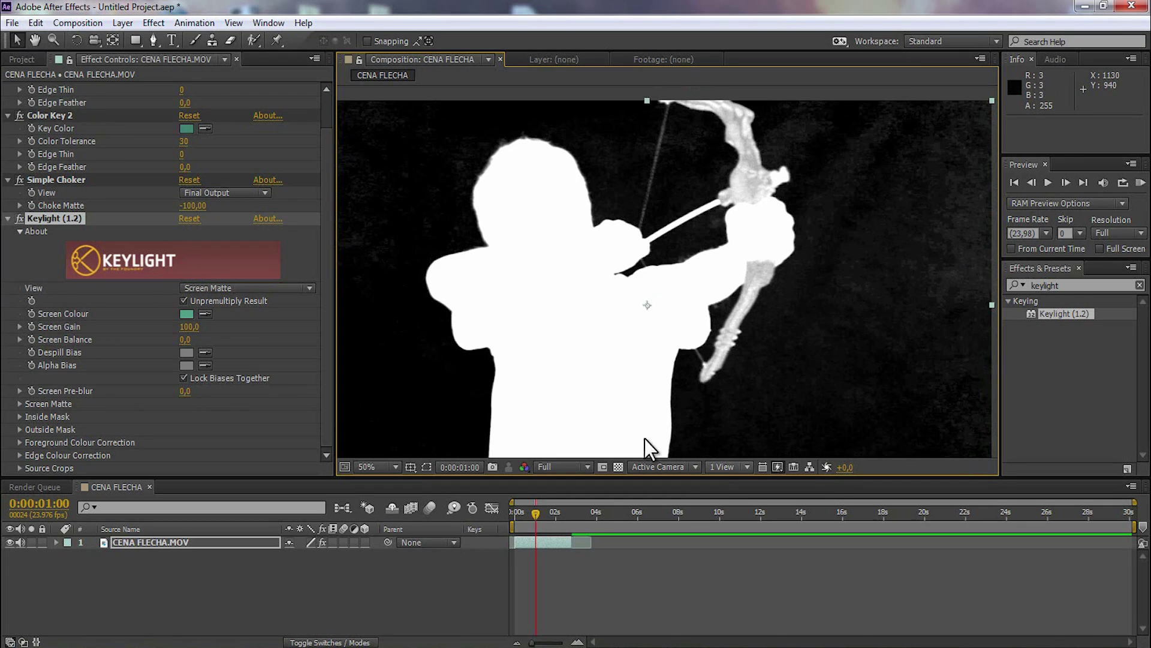
Step: In Keylight's Screen Matte settings, set Clip Black to 16 and Clip White to 65
left_click(20, 403)
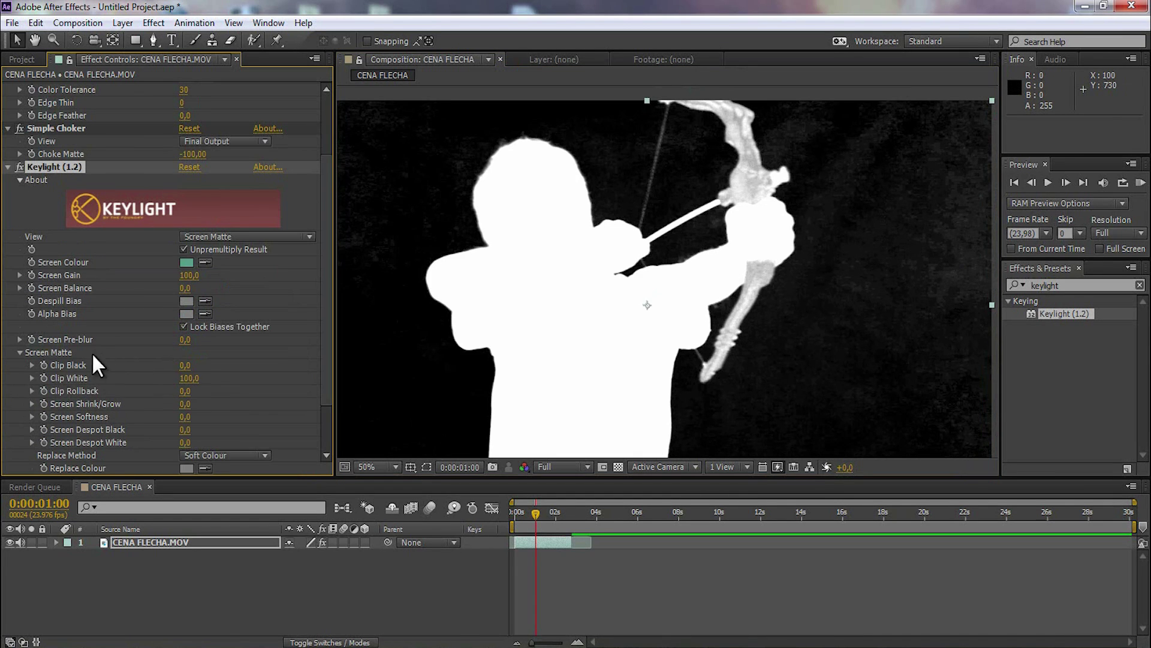
left_click_drag(185, 365, 189, 365)
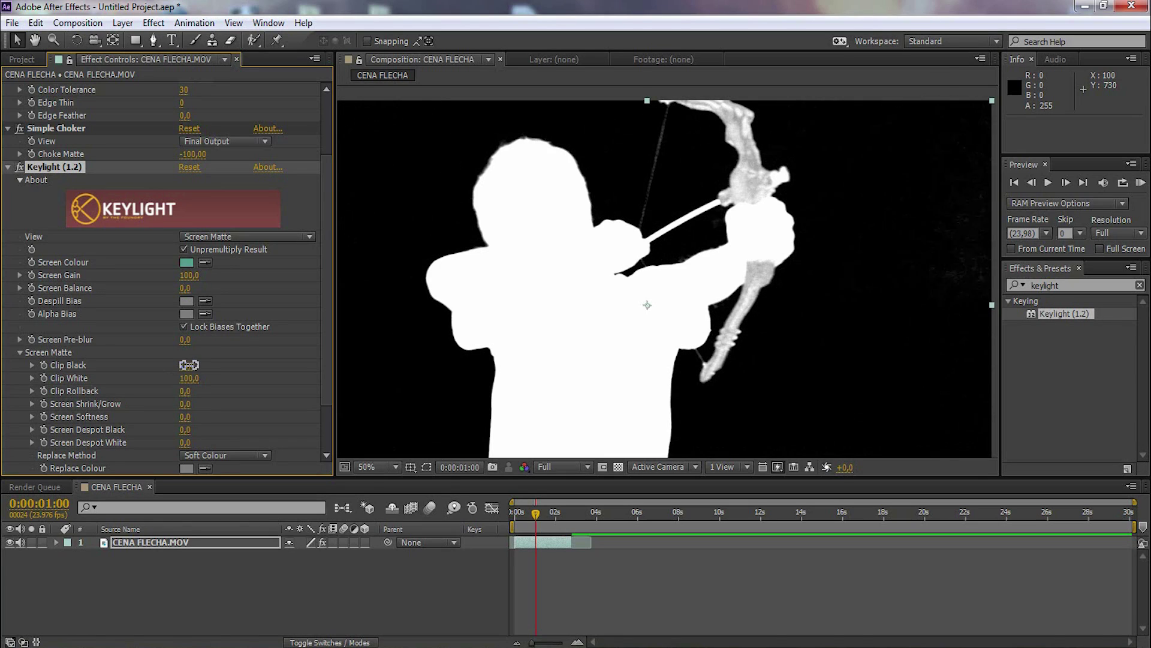
left_click_drag(689, 337, 692, 377)
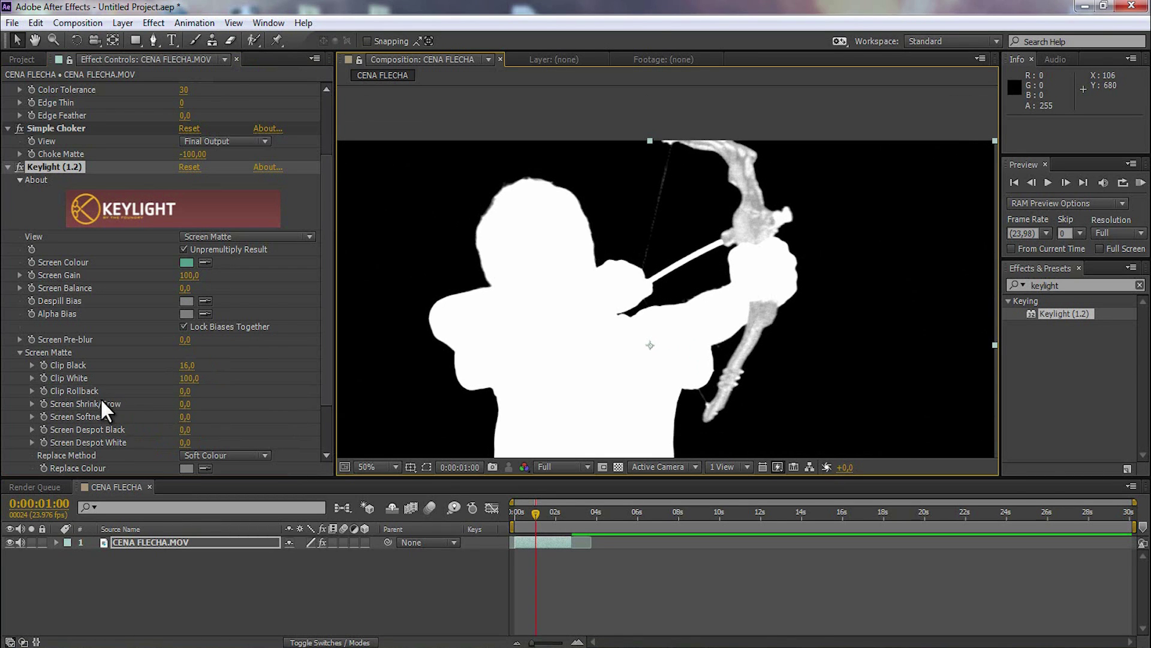
left_click(206, 385)
left_click_drag(188, 381, 159, 383)
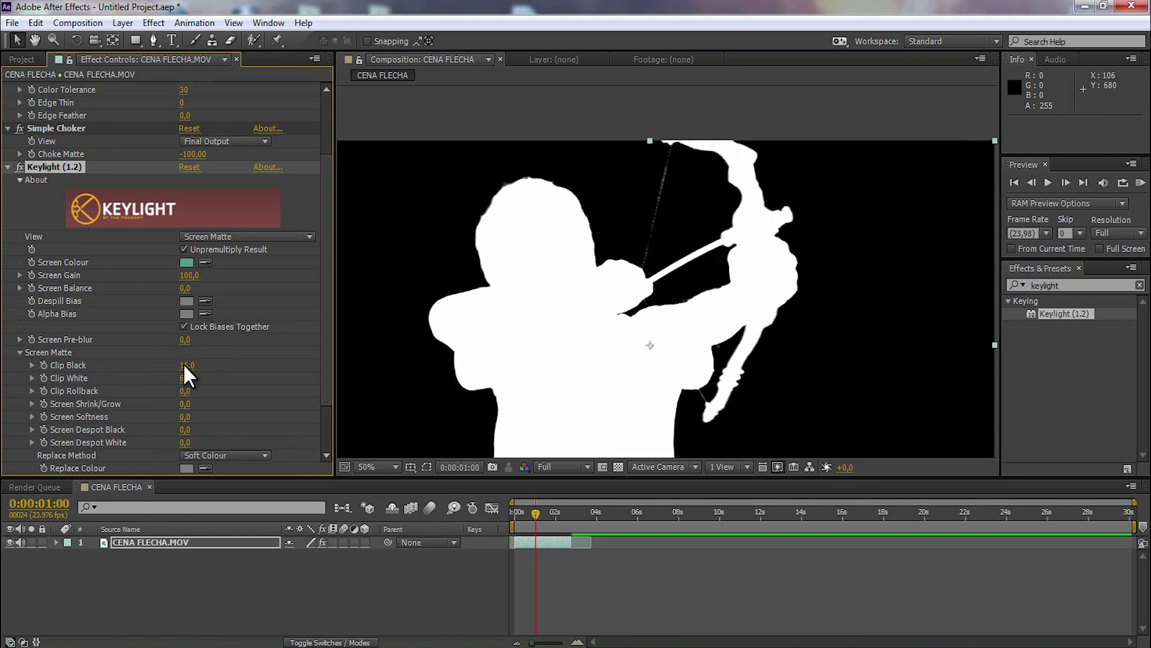
Step: Switch Keylight's view back to Final Result and inspect the keyed edges up close at 0:00:01:15
left_click(263, 236)
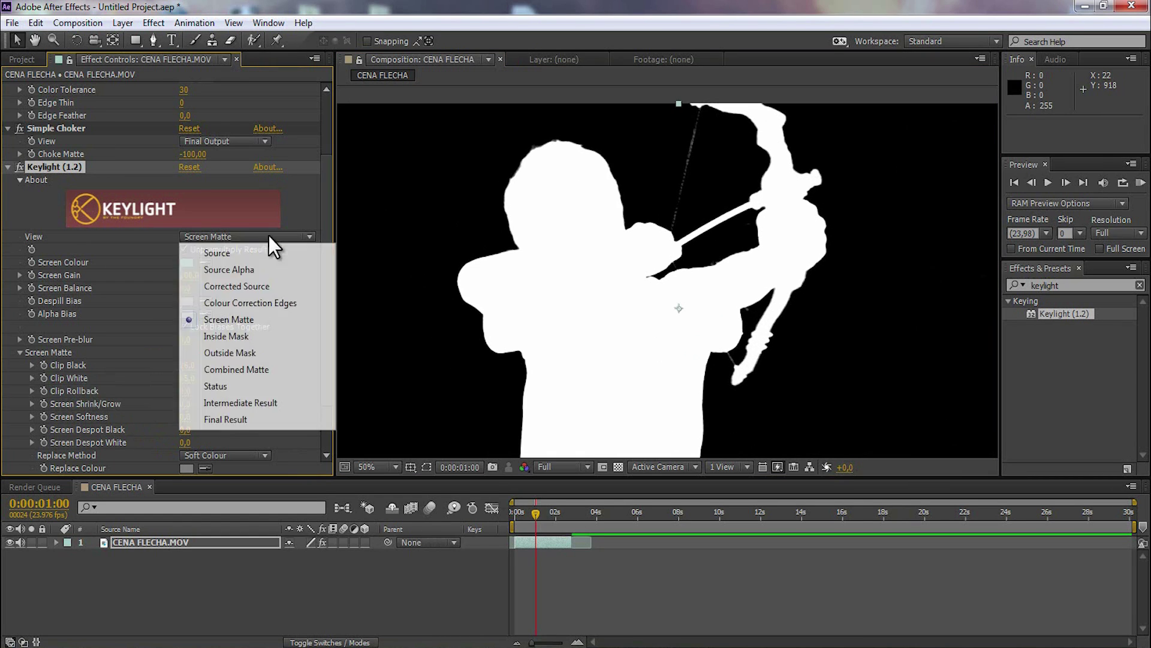
left_click(226, 419)
scroll(693, 254, "up", 2)
key("space")
left_click_drag(642, 337, 602, 272)
scroll(602, 272, "down", 2)
left_click_drag(547, 307, 695, 274)
Step: Try a Screen Shrink/Grow of -26.9 and check its effect around the actor's head
left_click(140, 402)
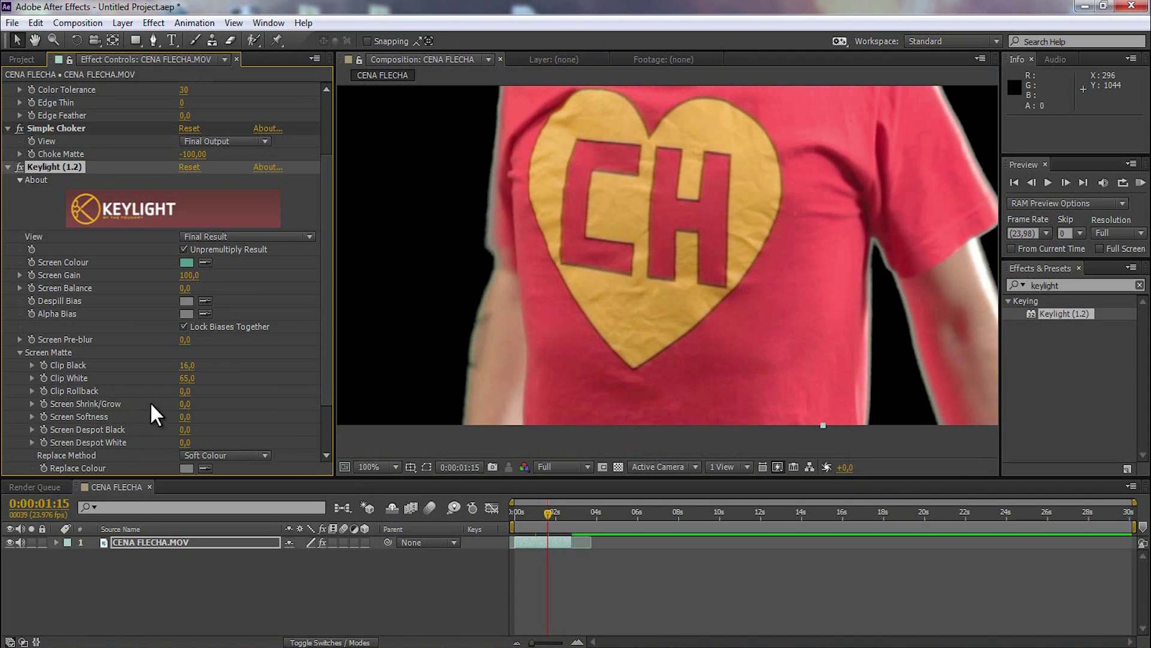
left_click_drag(182, 410, 36, 404)
key("space")
left_click_drag(623, 132, 501, 312)
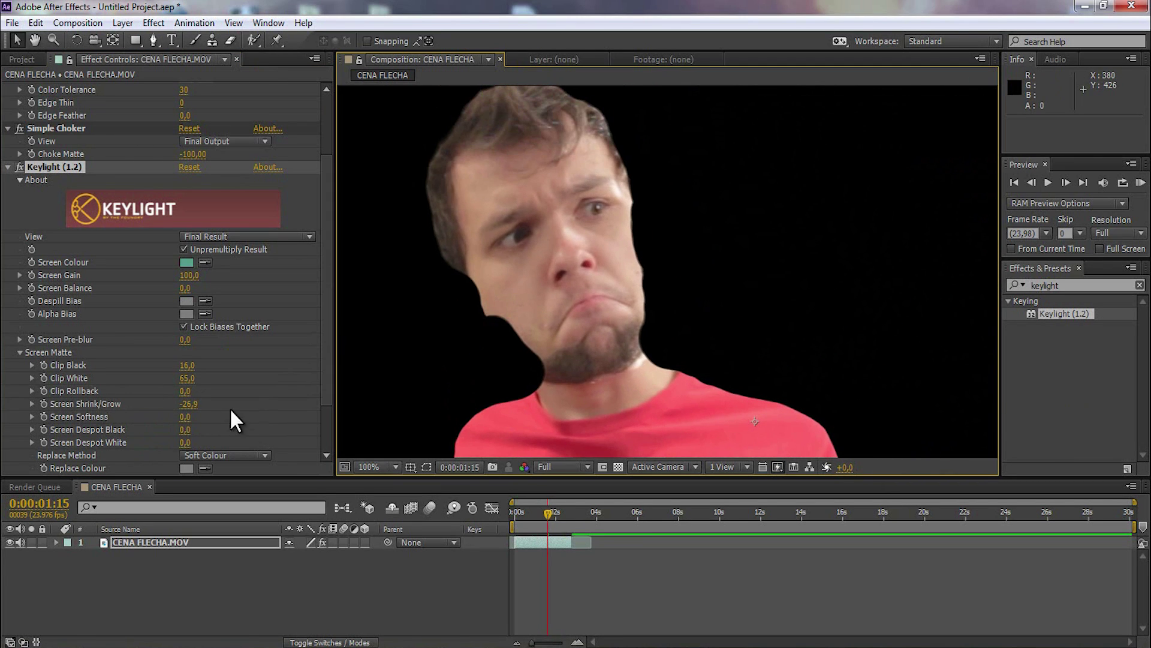
Step: Set Keylight's Screen Shrink/Grow to -1.0 and check the edges along the head and shirt
left_click_drag(197, 414, 395, 412)
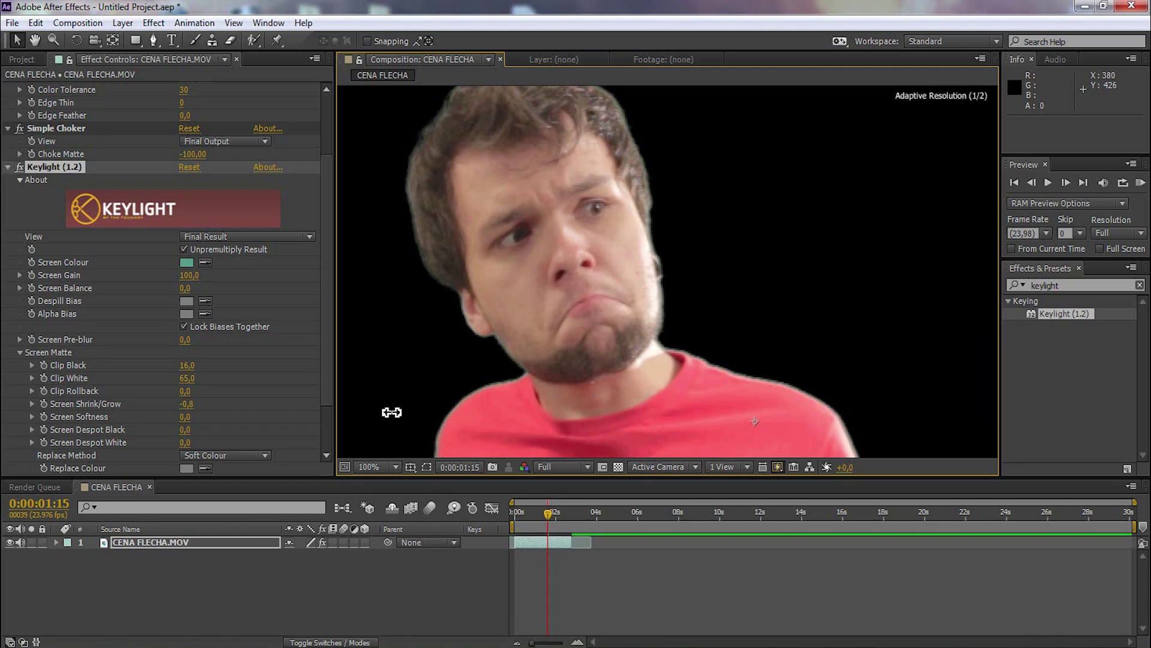
left_click_drag(391, 412, 393, 411)
key("h")
scroll(548, 236, "down", 10)
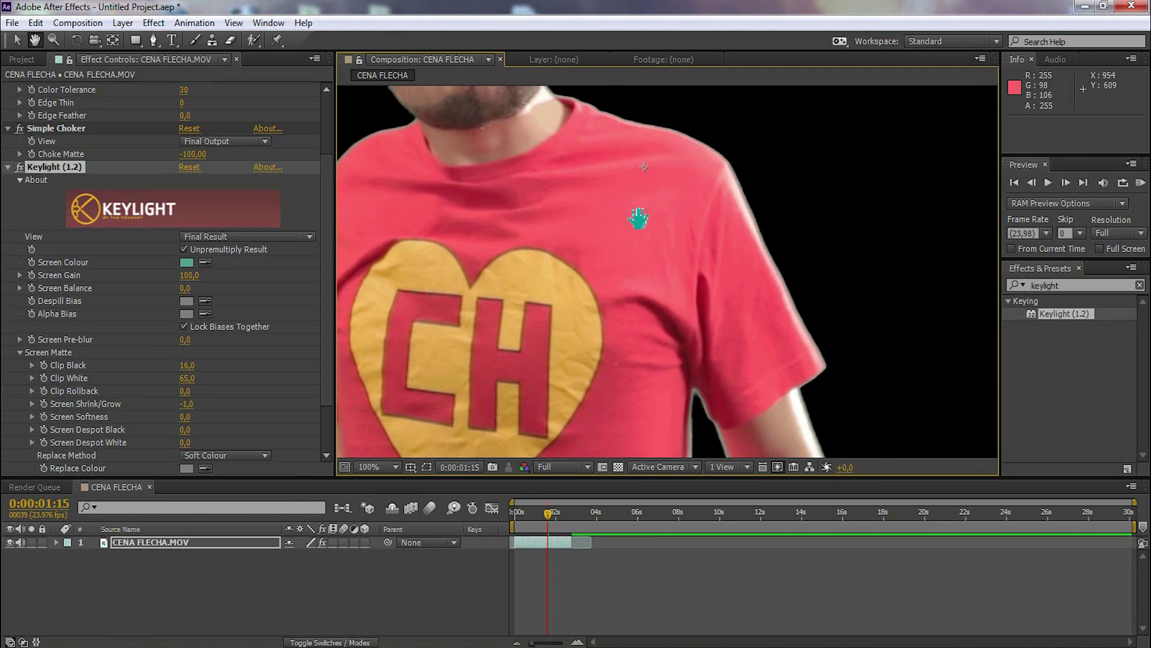
Step: Set Keylight's Screen Shrink/Grow to -2.2 and check the edges around the shirt, arms and head
scroll(744, 238, "down", 6)
key("v")
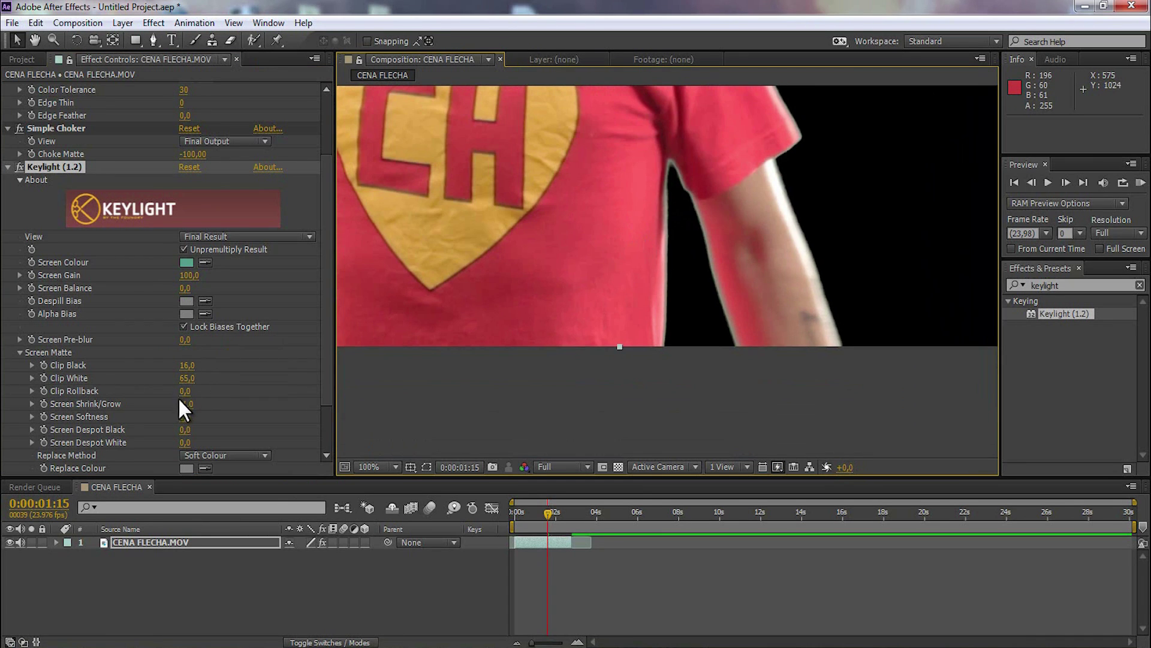
key("h")
scroll(663, 303, "up", 12)
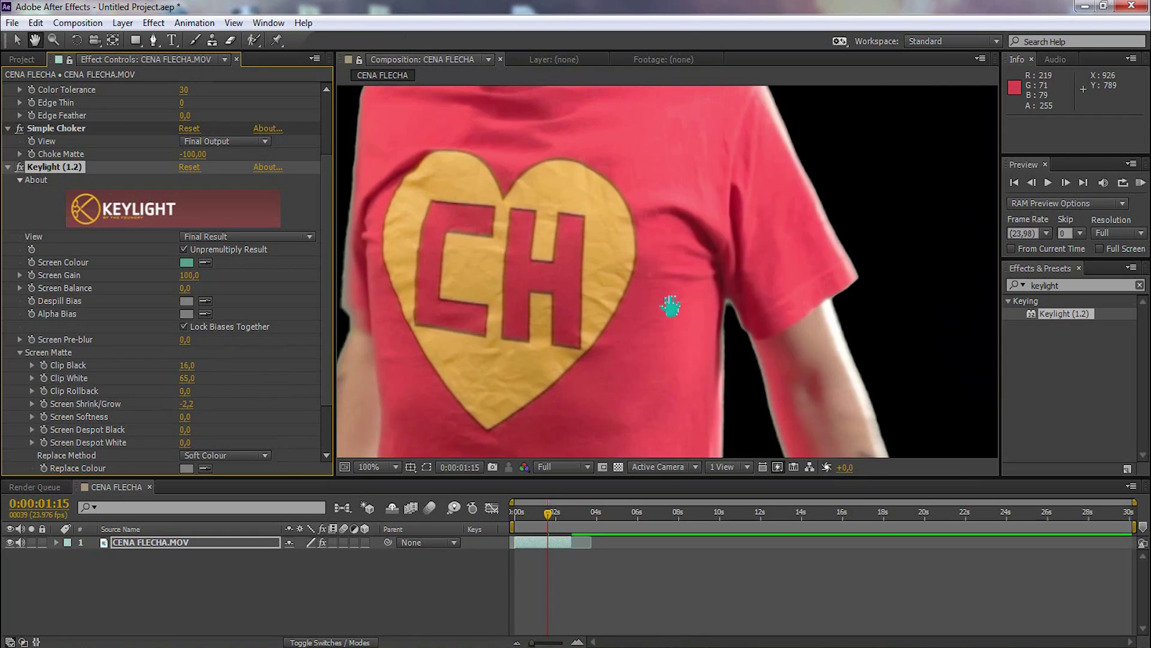
left_click_drag(644, 324, 610, 330)
key("v")
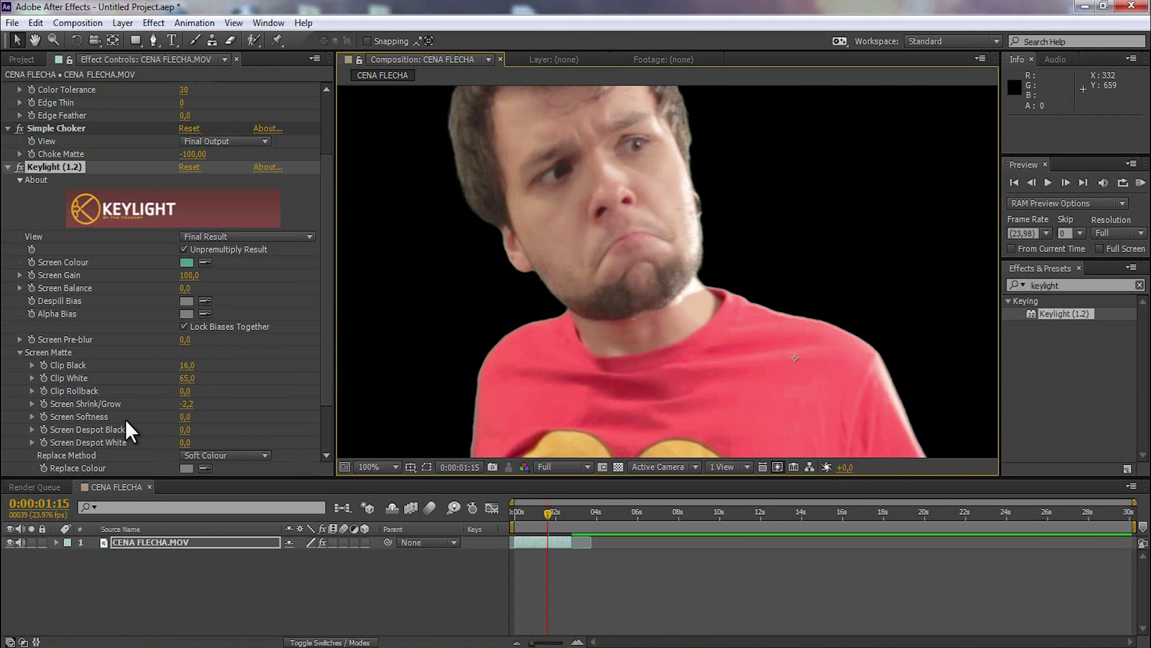
Step: Set Keylight's Screen Softness to 1.6 and check the softened edges on the whole figure
left_click(153, 430)
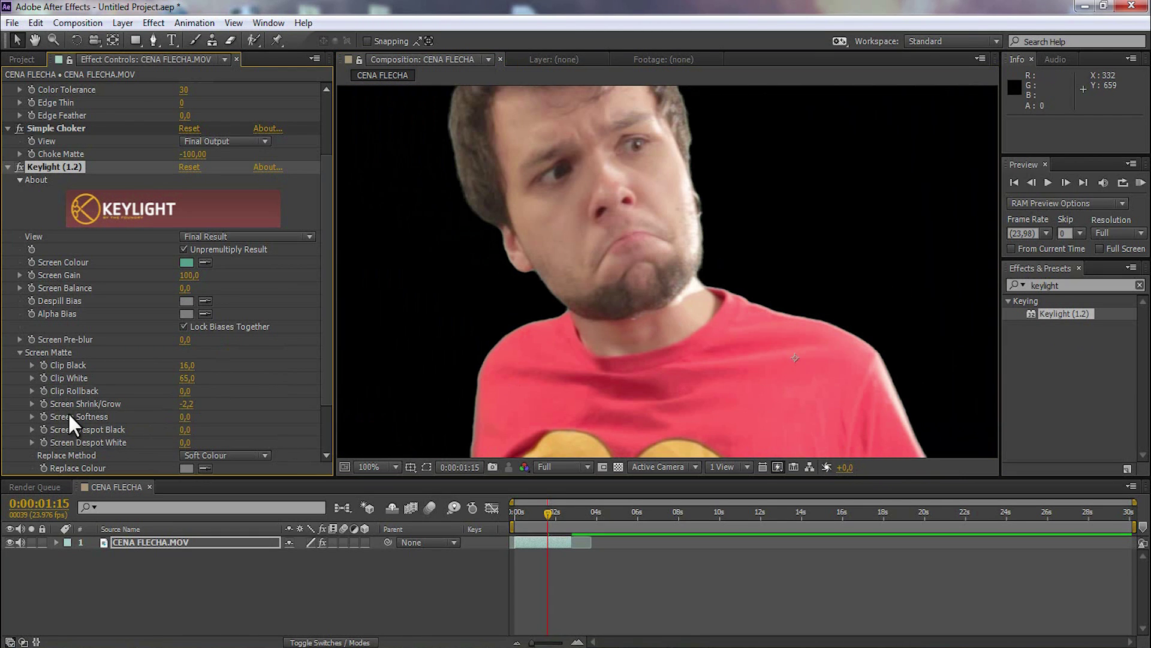
left_click_drag(185, 416, 438, 406)
key("ctrl+z")
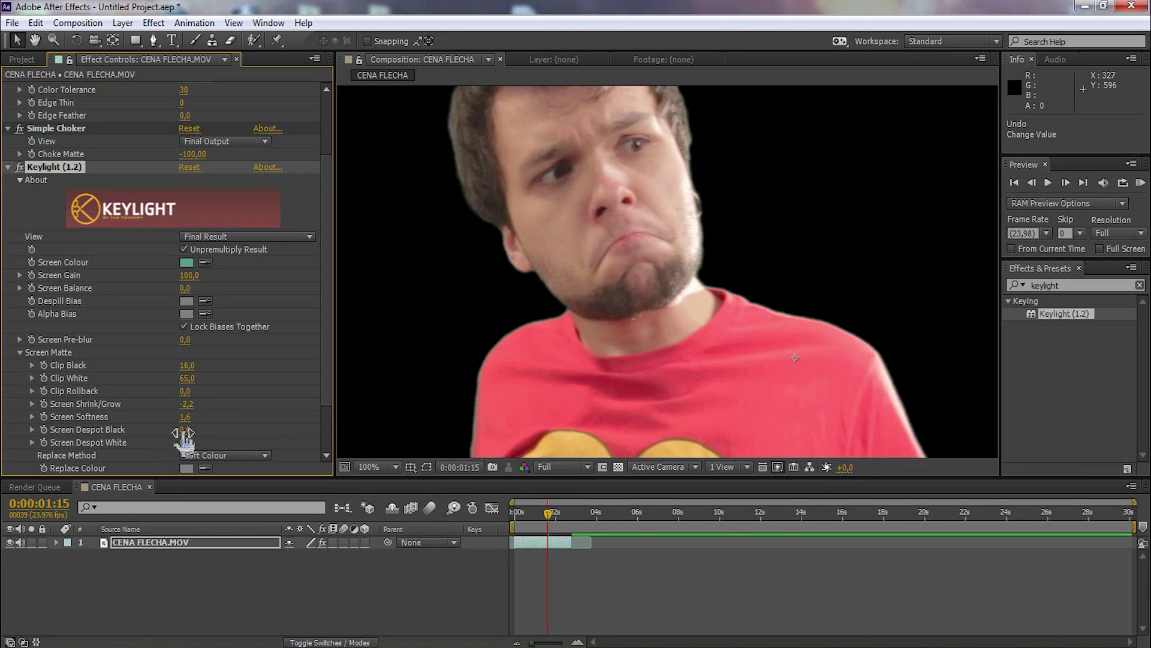
scroll(618, 381, "down", 2)
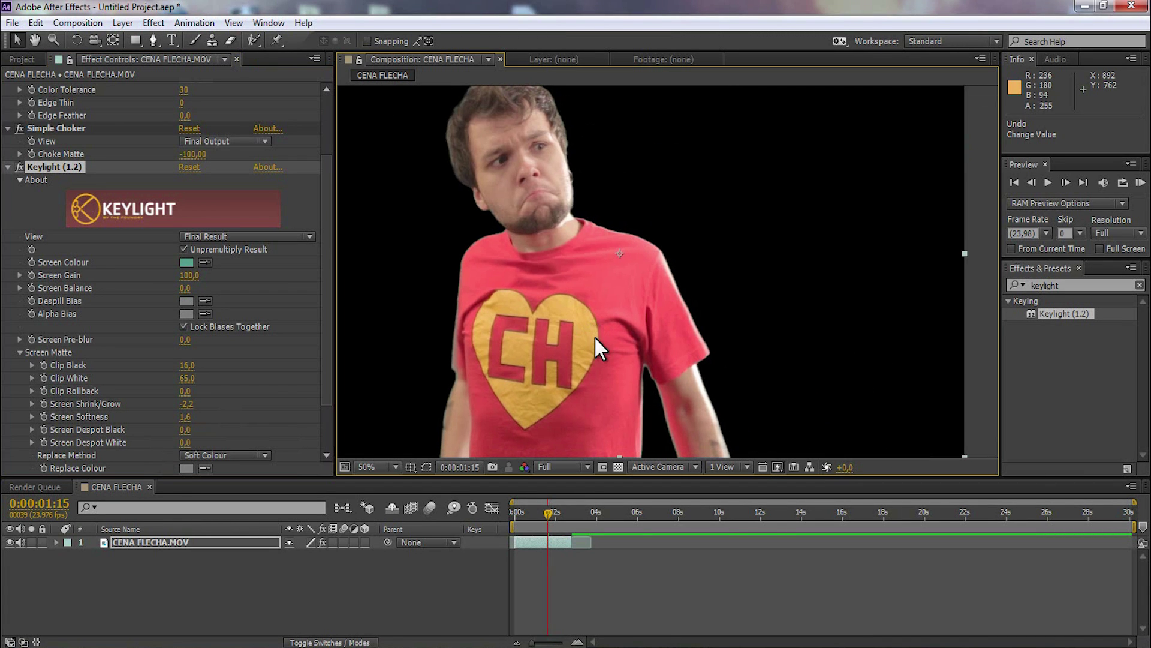
scroll(603, 299, "down", 1)
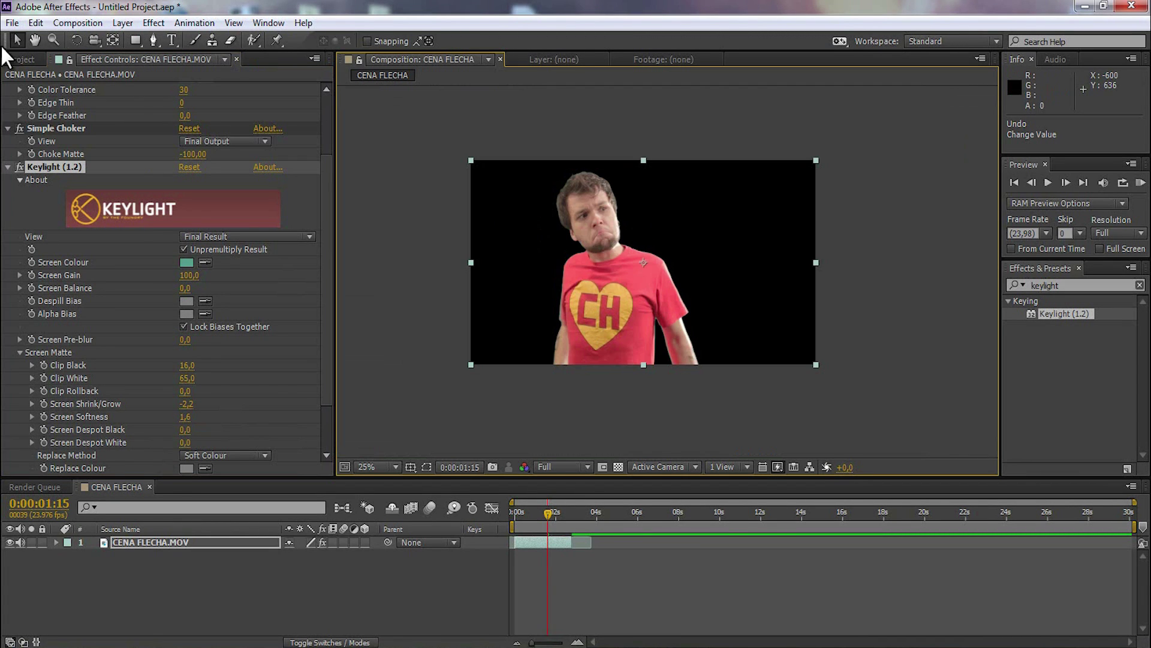
Step: Import the TREE ALLEY - POND5 video from the POND5 folder into the project
left_click(21, 58)
double_click(94, 242)
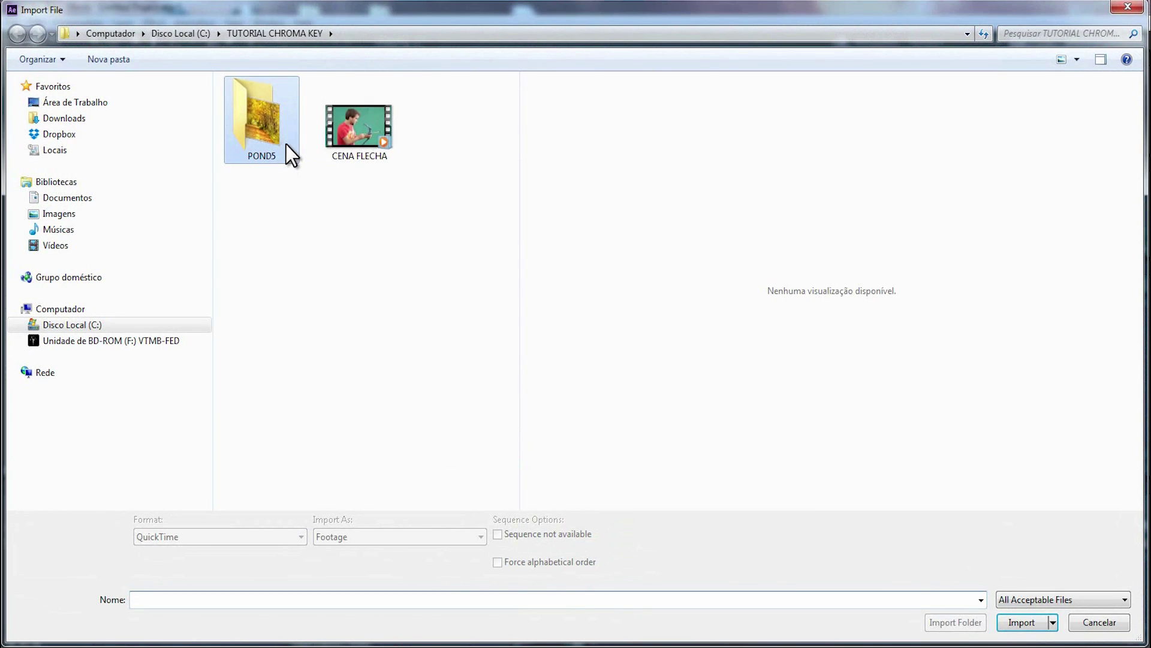
double_click(286, 144)
left_click(275, 121)
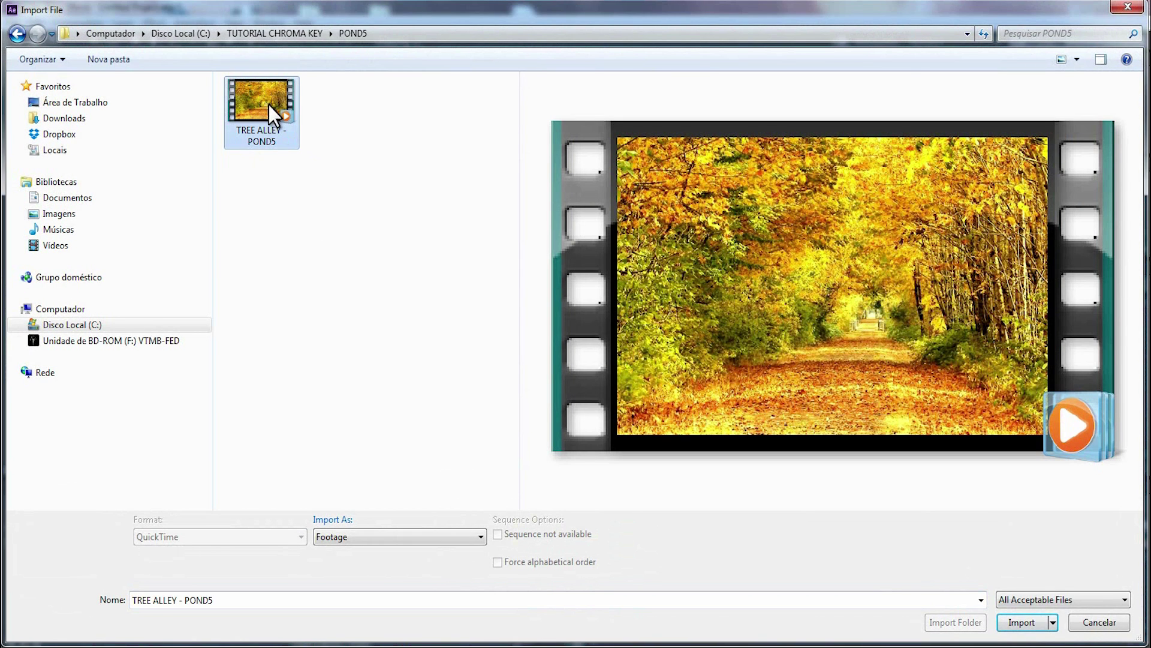
double_click(260, 109)
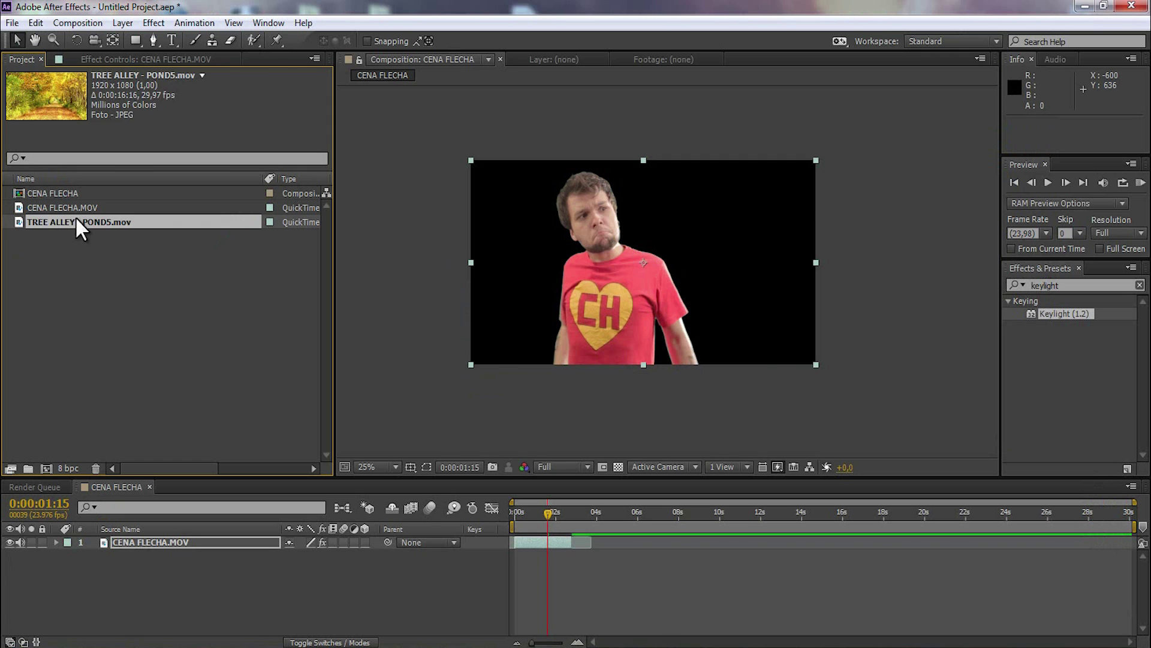
Step: Place TREE ALLEY - POND5.mov beneath the CENA FLECHA.MOV layer and shift it 13 frames earlier as the background
left_click_drag(83, 225, 198, 559)
left_click_drag(574, 561, 559, 558)
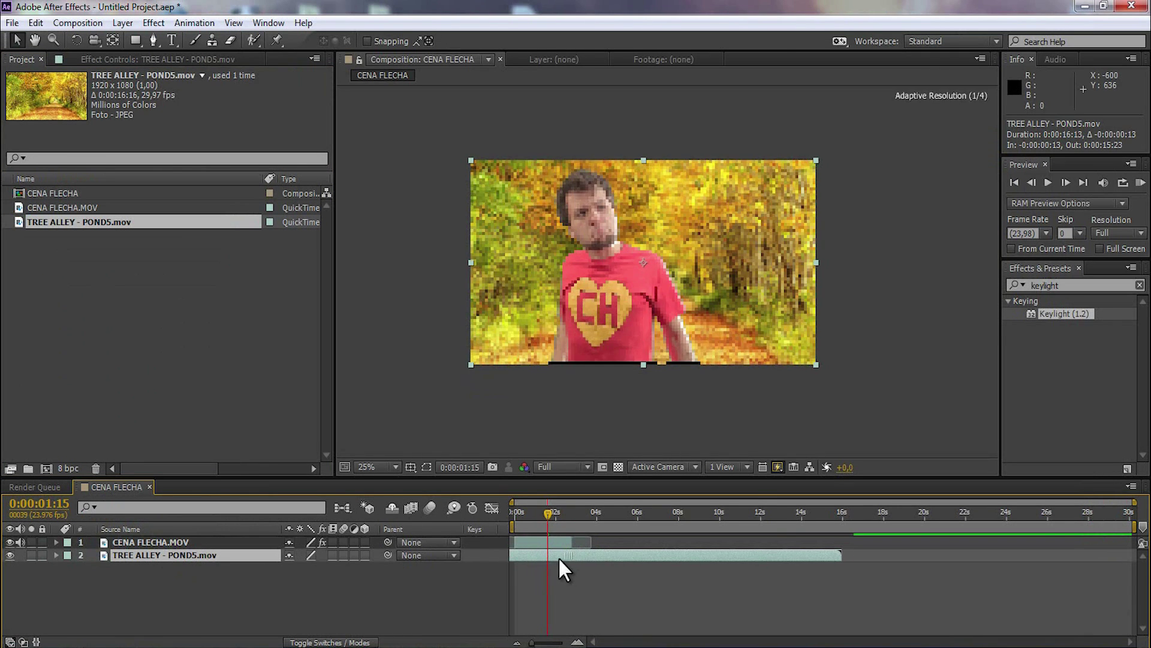
scroll(599, 321, "up", 2)
left_click_drag(599, 321, 624, 342)
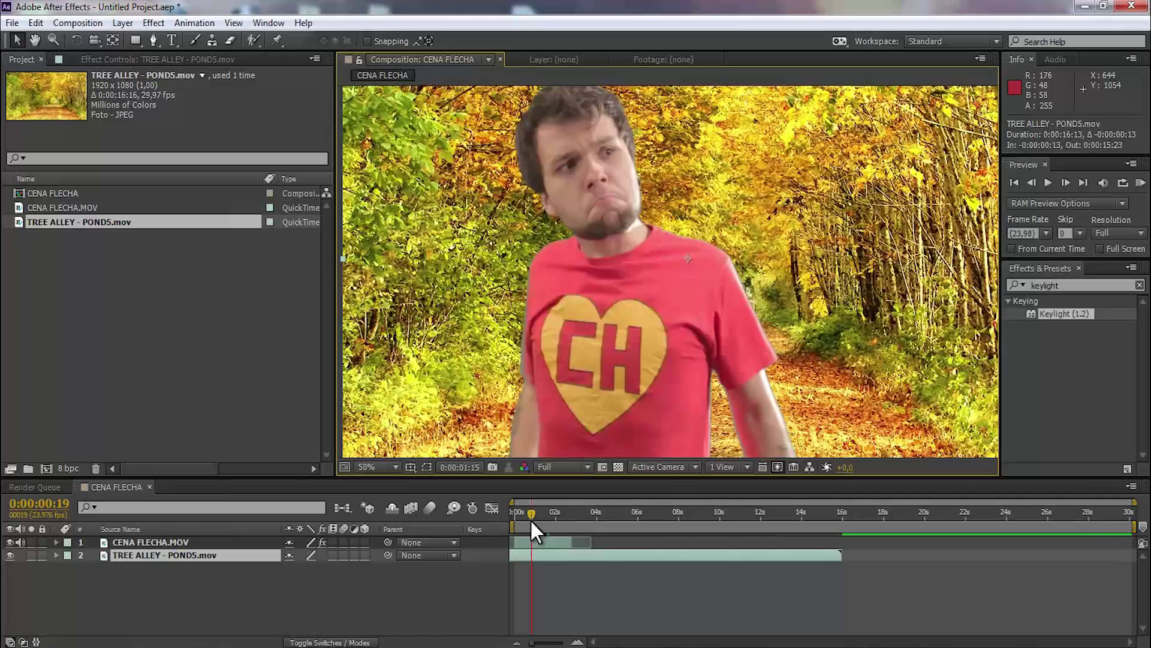
Step: At 0:00:01:00, find the Levels effect and apply it to the CENA FLECHA.MOV layer
left_click(531, 517)
left_click(1030, 316)
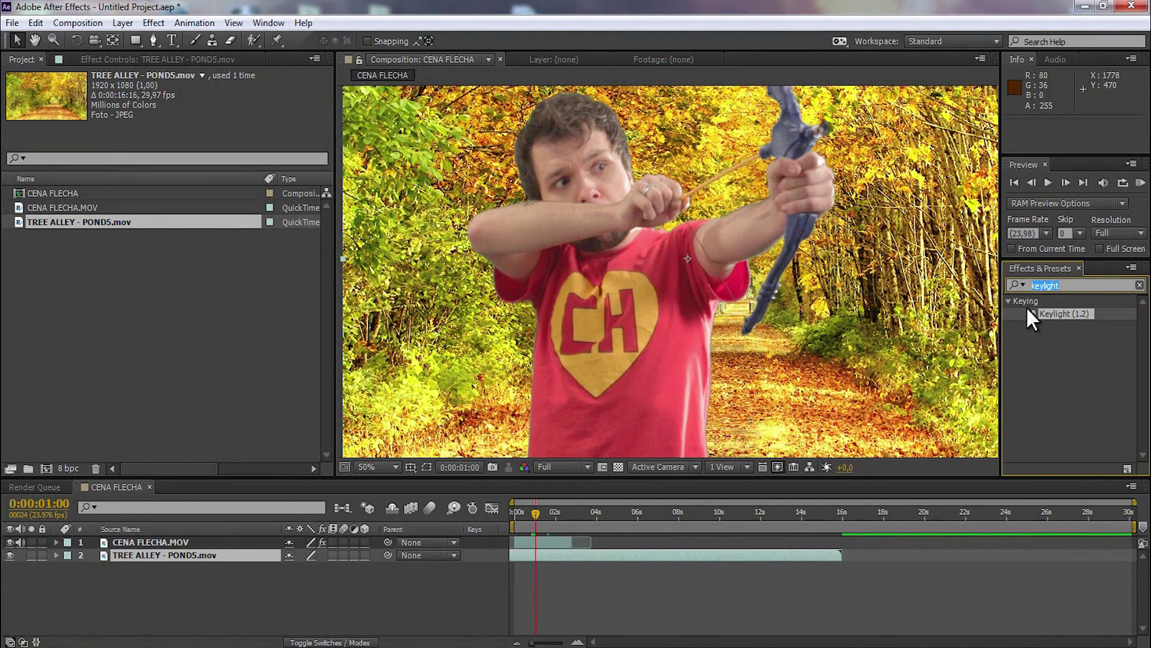
type("leve")
left_click_drag(1044, 376, 603, 487)
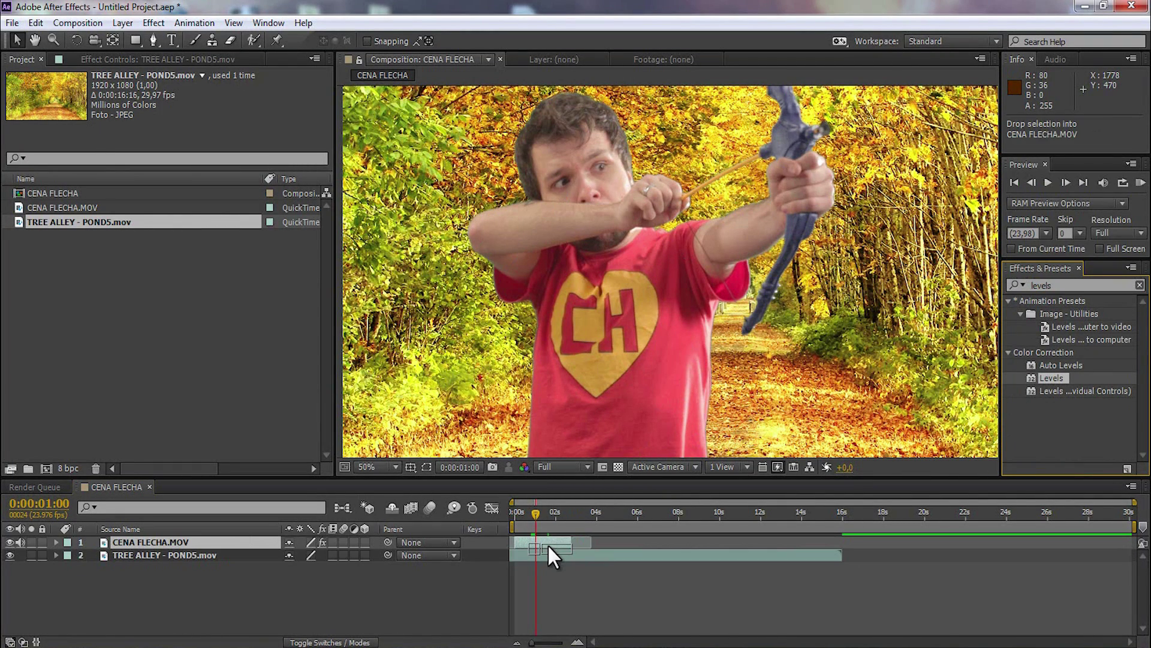
left_click_drag(548, 545, 548, 545)
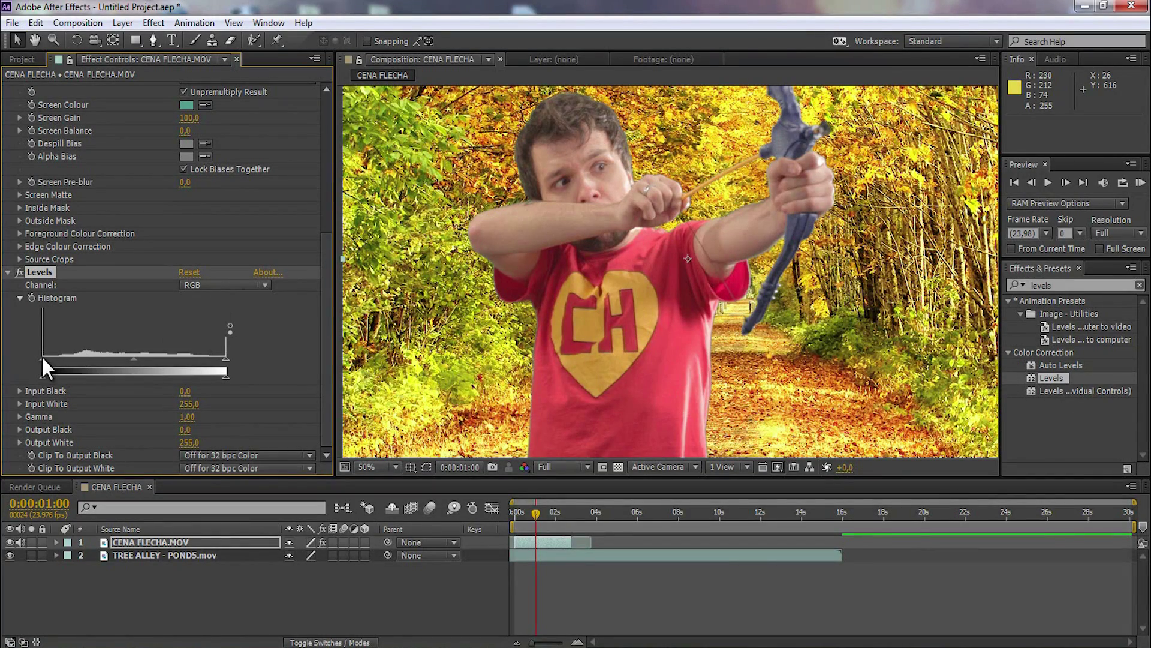
Step: Set Levels Input Black to 26.0 and Input White to 228.0, and compare the actor with the effect off and on
left_click_drag(40, 358, 60, 358)
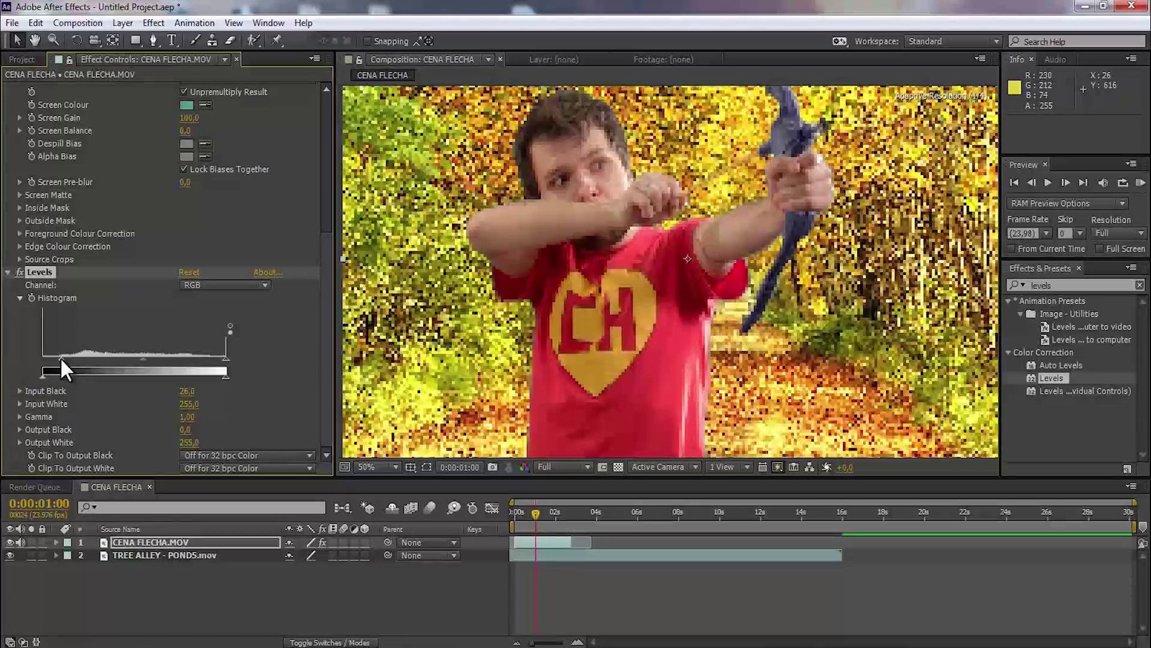
left_click_drag(223, 357, 211, 357)
left_click(16, 270)
left_click(16, 270)
left_click(16, 271)
left_click(17, 270)
left_click(16, 270)
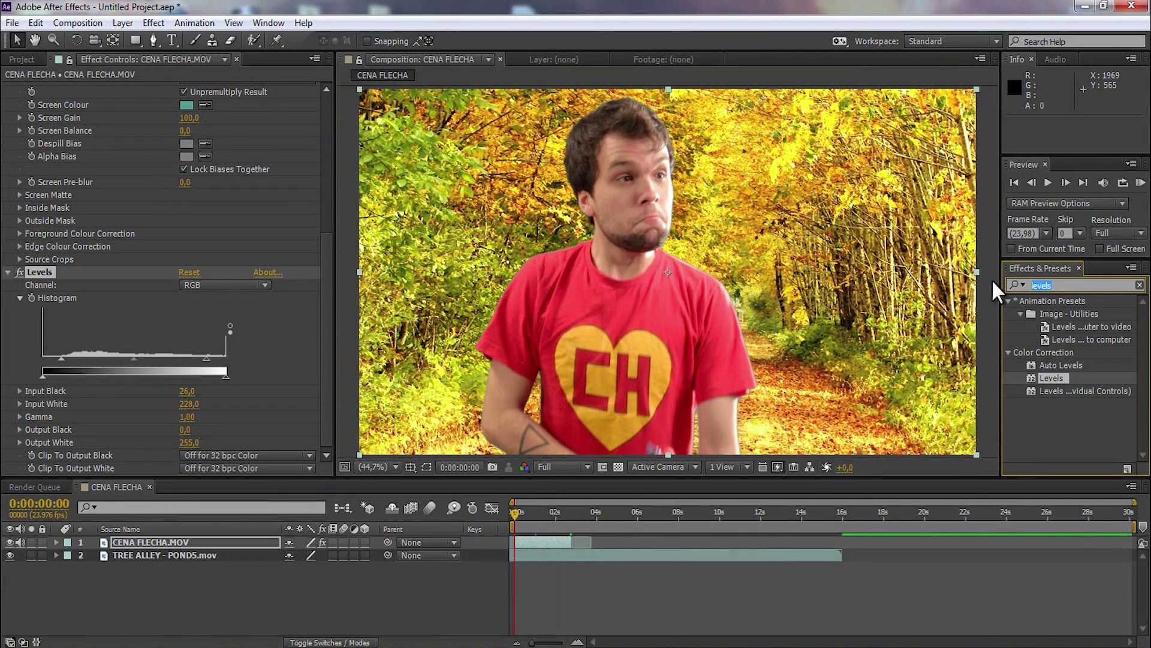
Step: Apply Fast Blur to the TREE ALLEY - POND5.mov layer with Blurriness 10.0 and Repeat Edge Pixels enabled
type("fast blur")
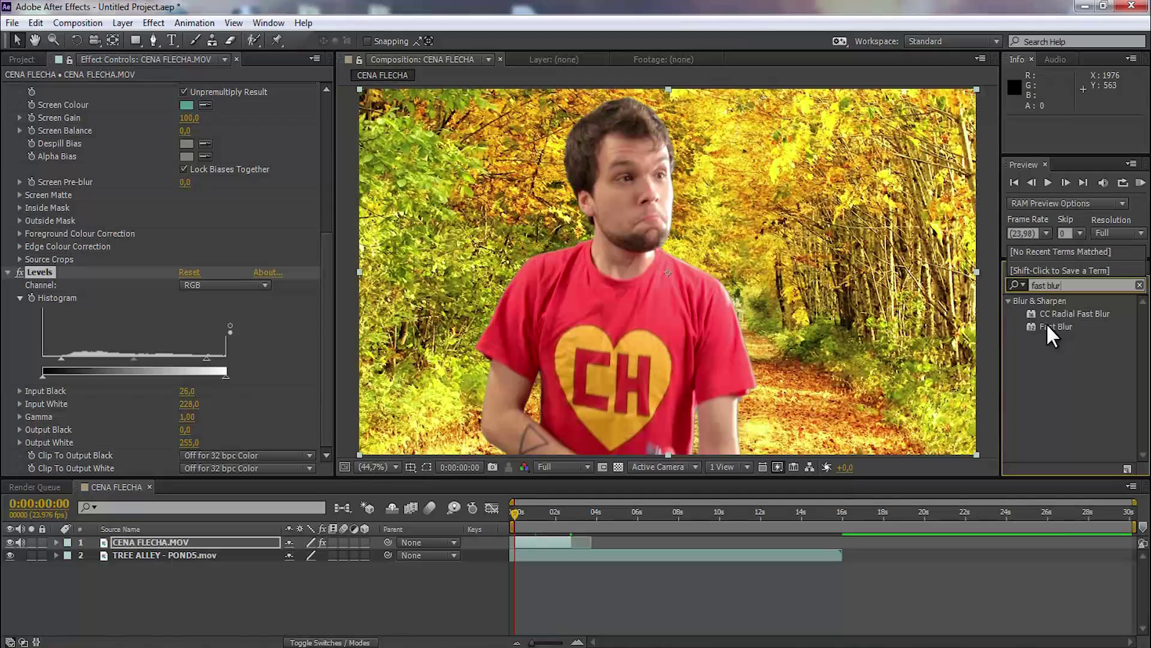
left_click_drag(1051, 327, 215, 555)
left_click_drag(185, 102, 187, 105)
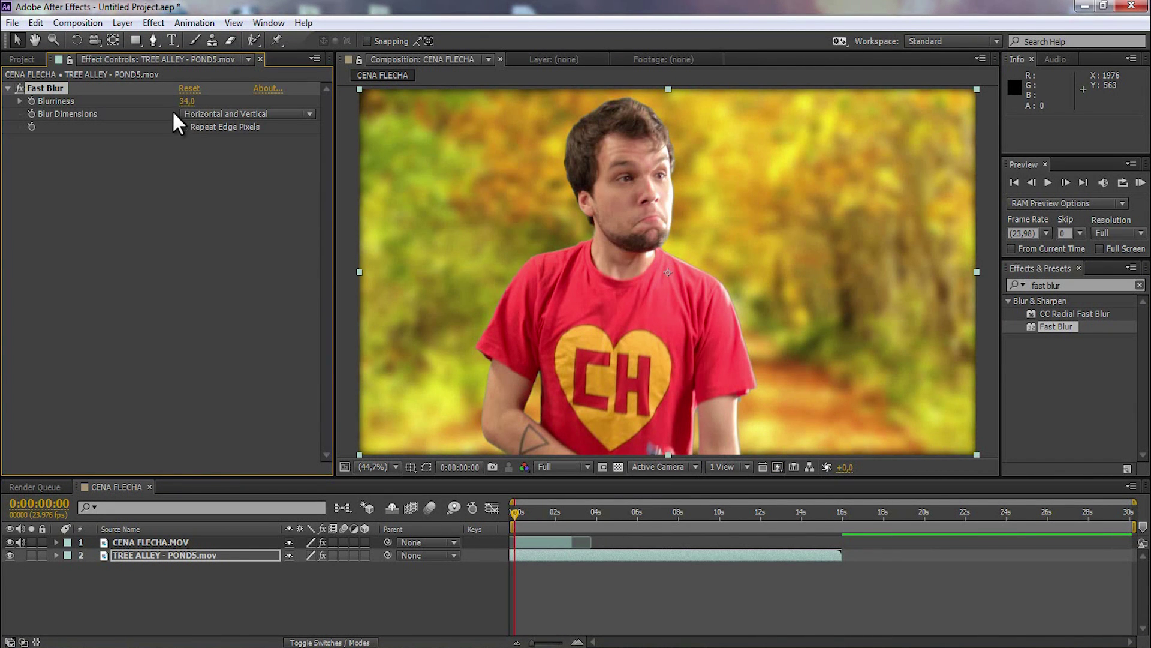
left_click_drag(188, 101, 191, 107)
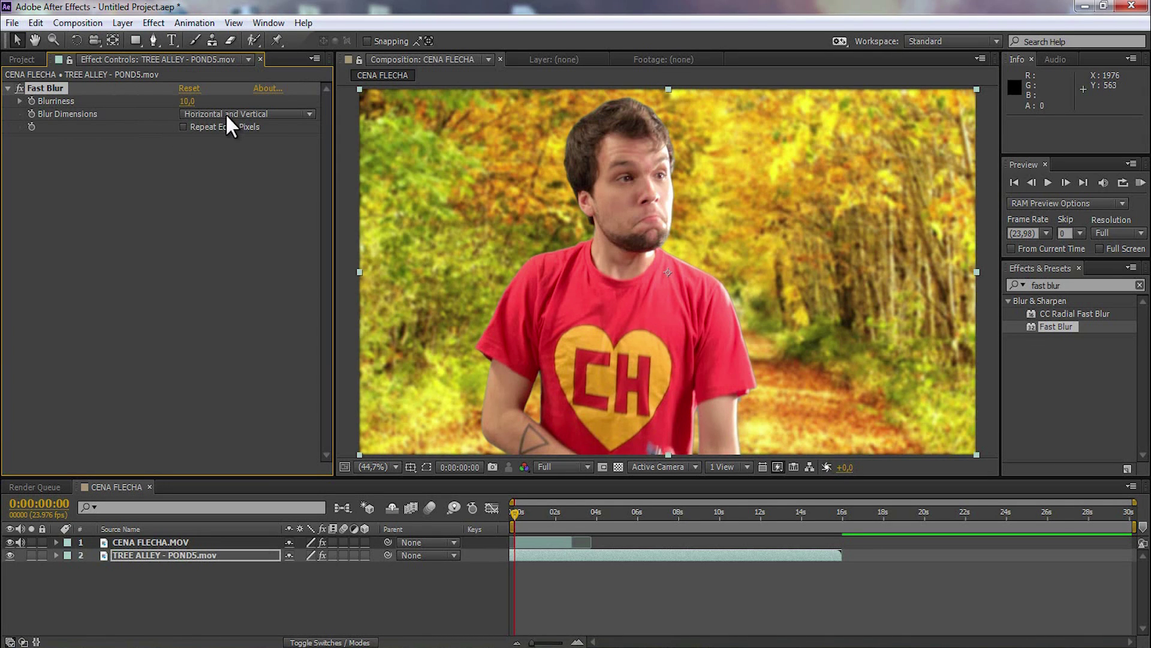
left_click(182, 127)
Step: Check the composite at several times, end the work area at 0:00:02:18 and play a RAM preview
key("space")
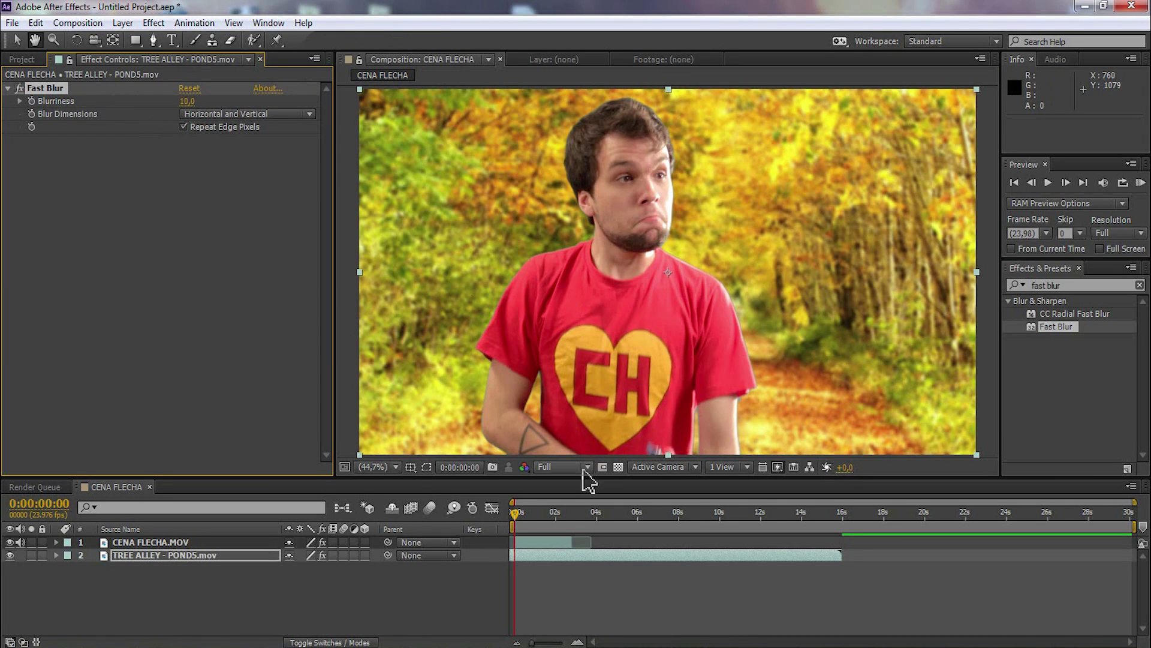
left_click(536, 517)
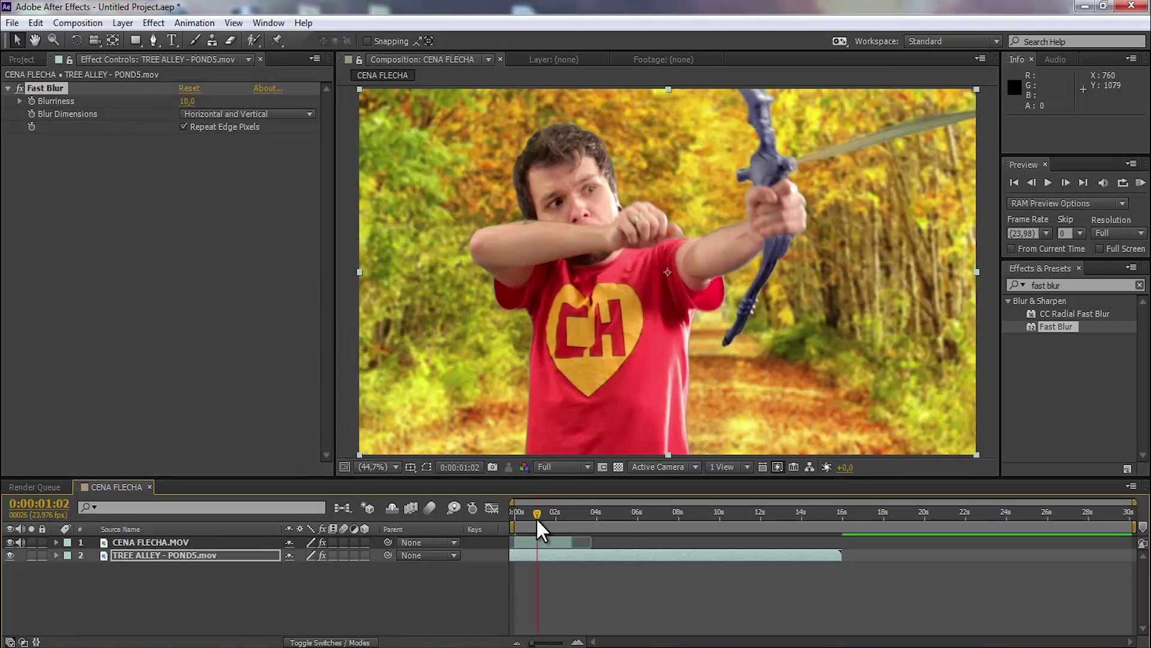
left_click_drag(538, 520, 546, 513)
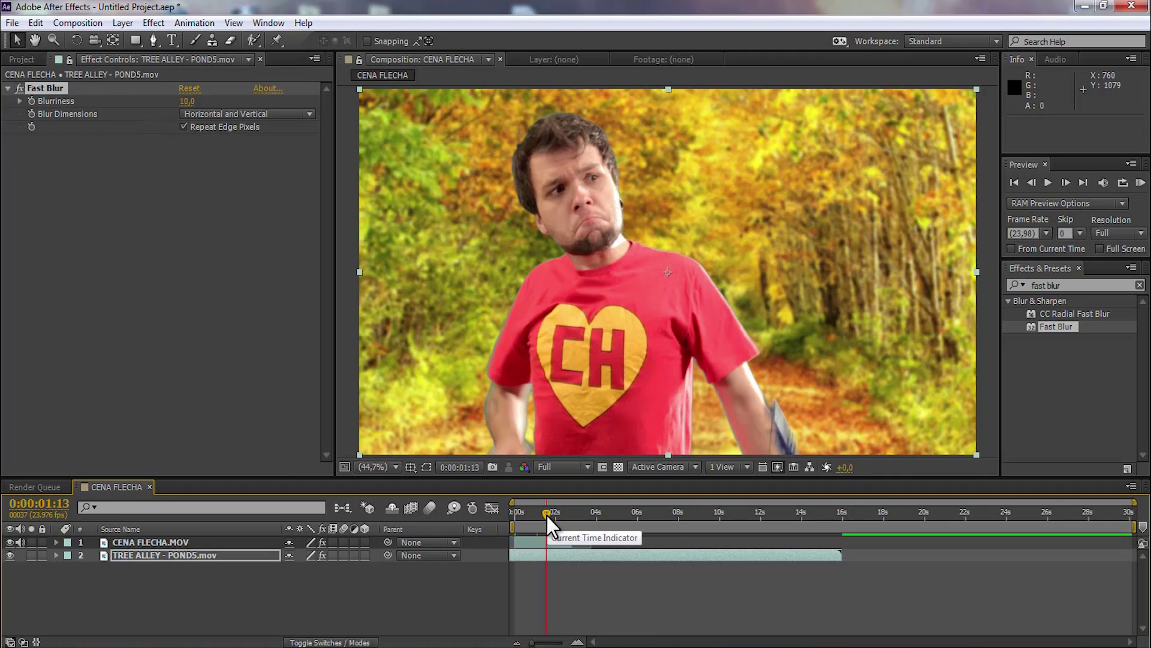
left_click(557, 517)
left_click(569, 516)
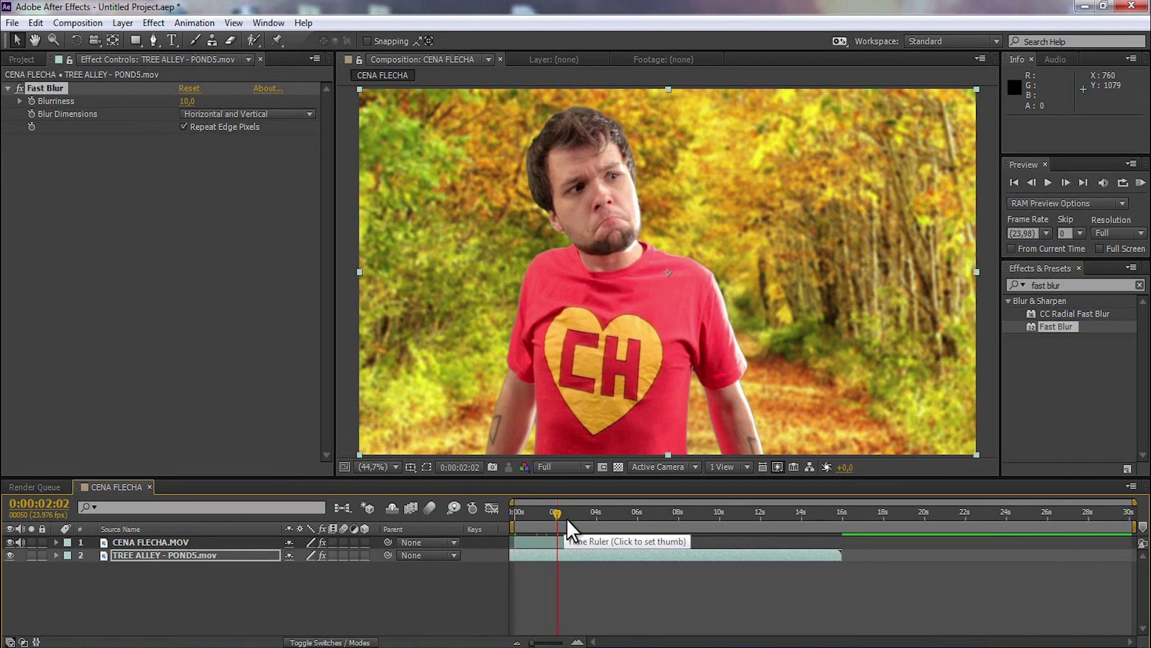
left_click(1138, 183)
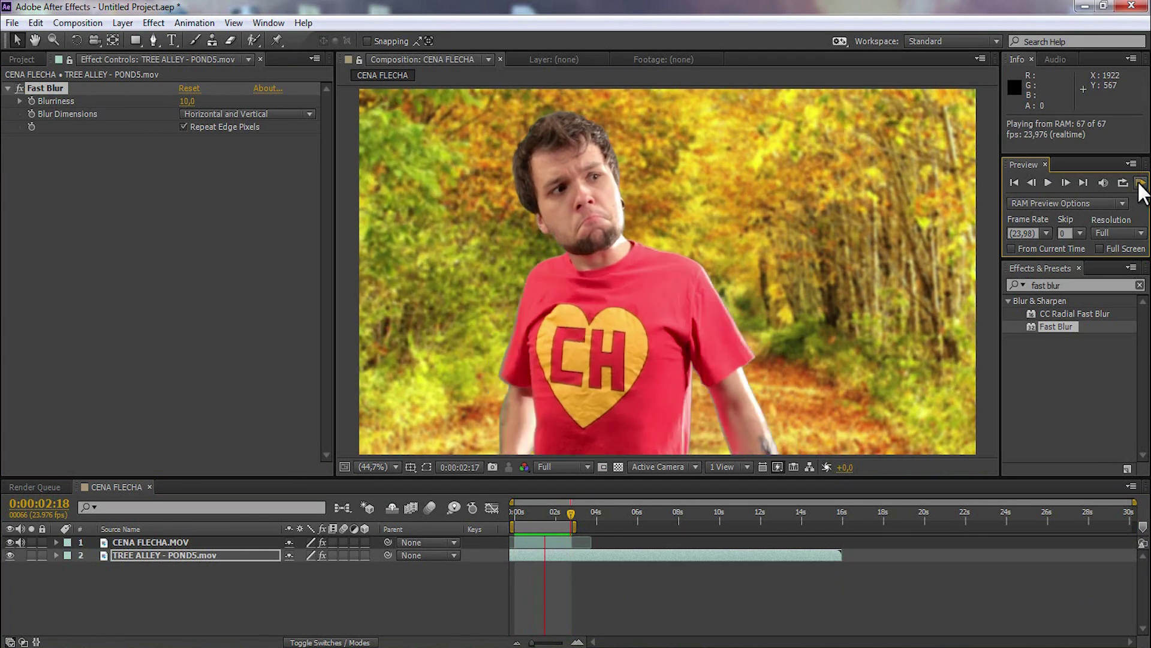